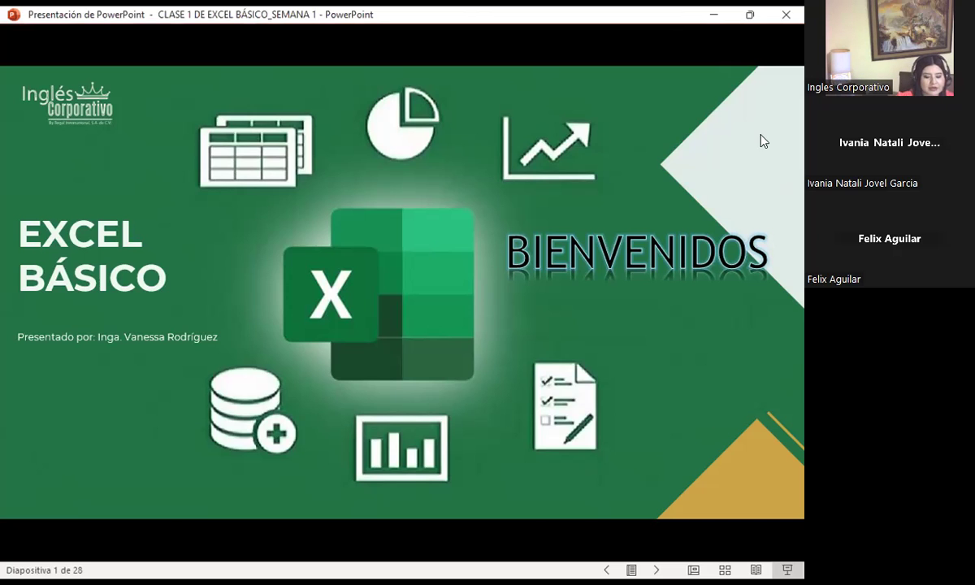
Advance the slideshow to slide 2, the Insaforp 30-year congratulations slide
left_click(763, 99)
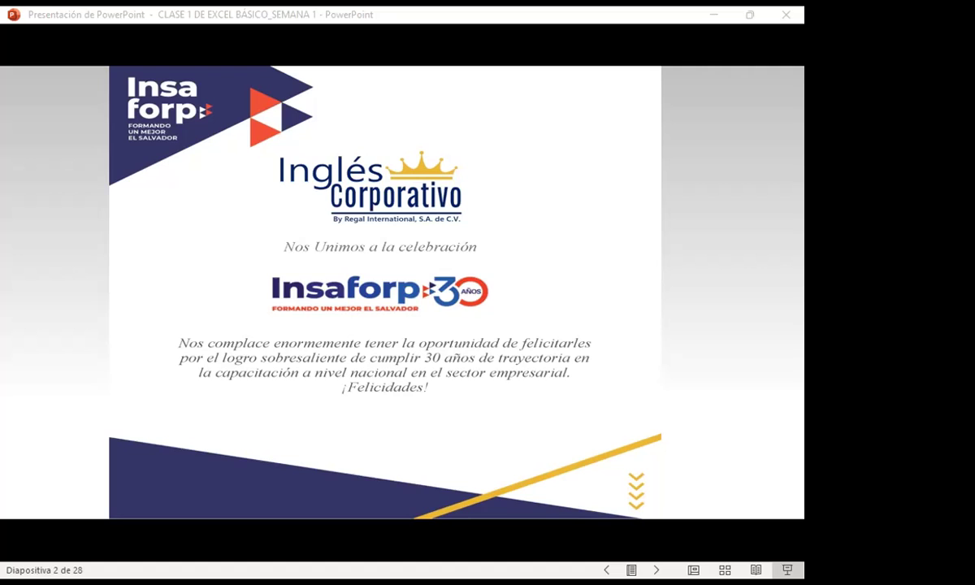
Switch from the slideshow to the Firefox Inglés Corporativo Mis cursos dashboard
key("alt+Tab")
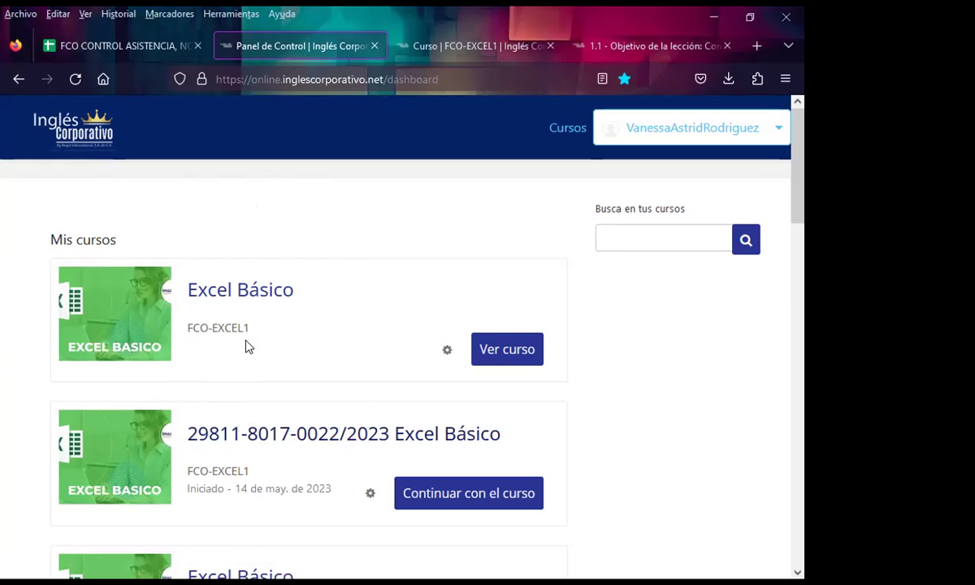
Show the FCO-EXCEL1 Excel Básico course outline with SECCIÓN 1 through 4
left_click(446, 47)
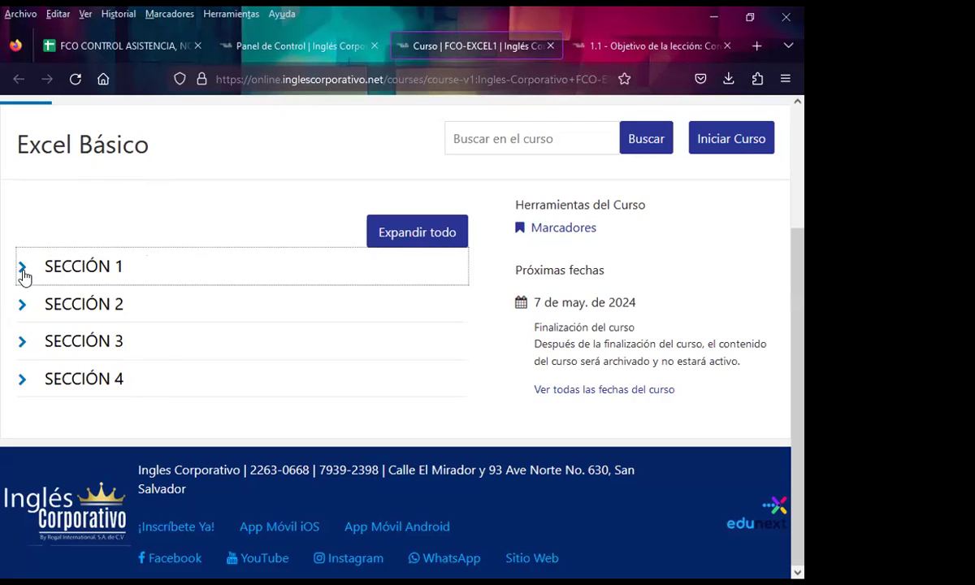
Expand SECCIÓN 1 and display the '1.1 - Objetivo de la lección' page
left_click(21, 270)
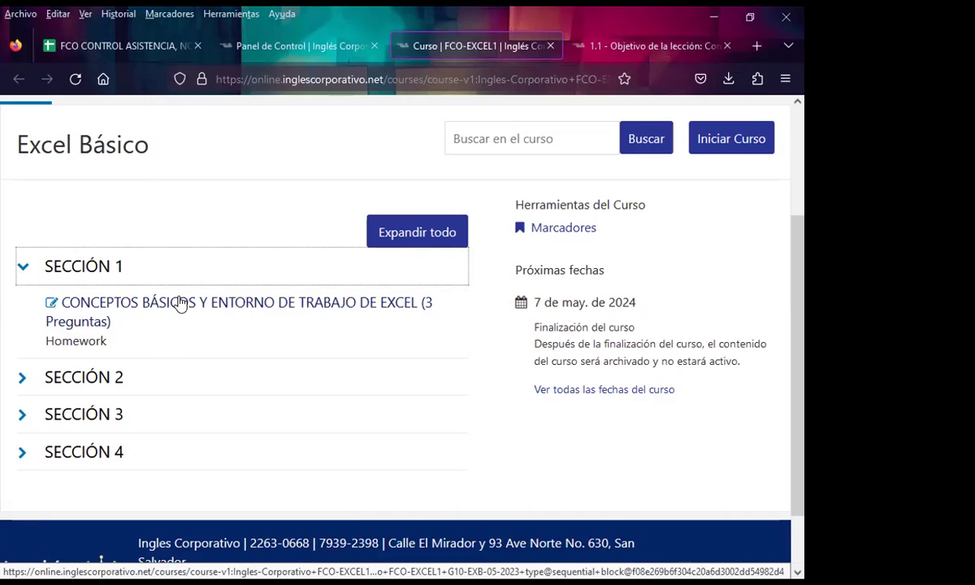
left_click(666, 46)
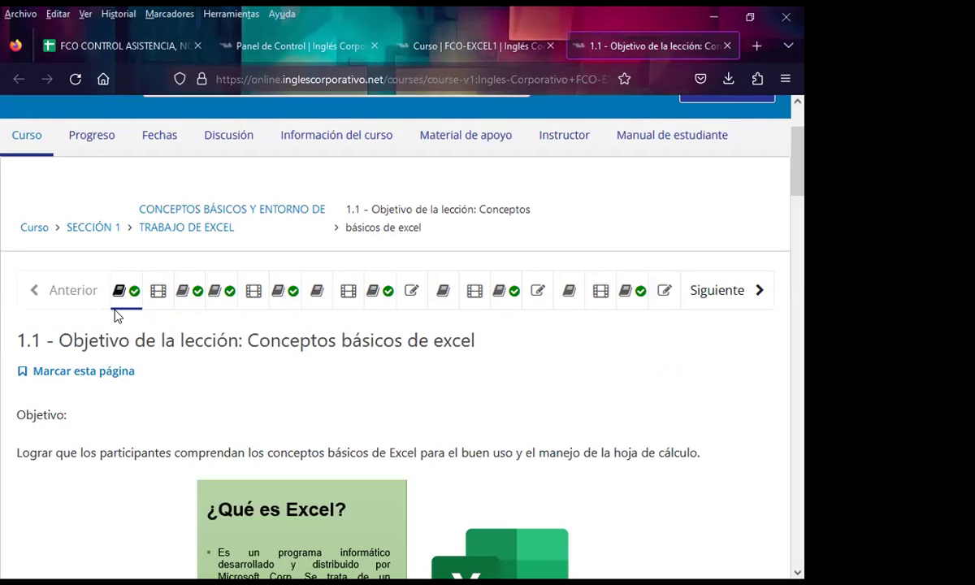
Scroll the lesson 1.1 page to view the '¿Qué es Excel?' graphic
scroll(118, 374, "down", 2)
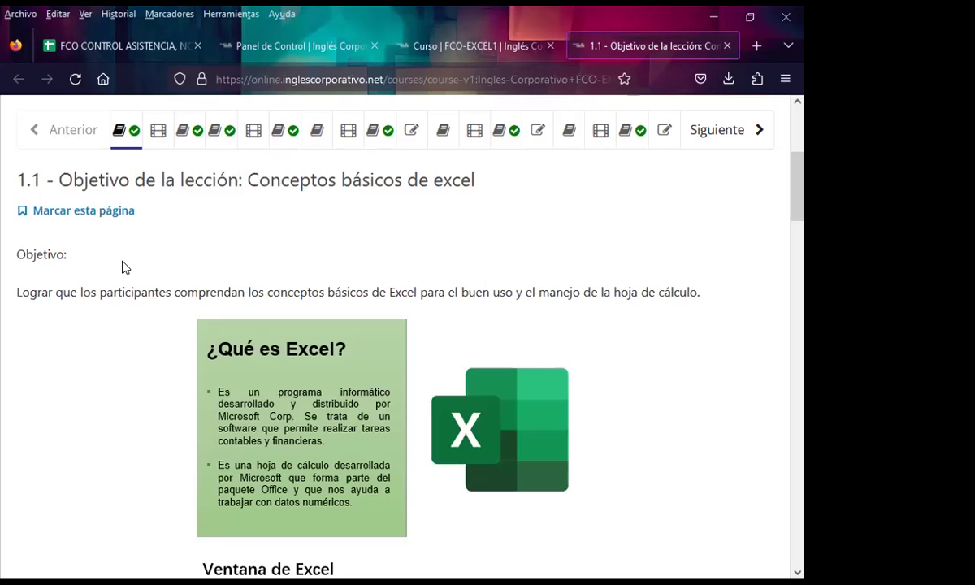
scroll(148, 289, "up", 2)
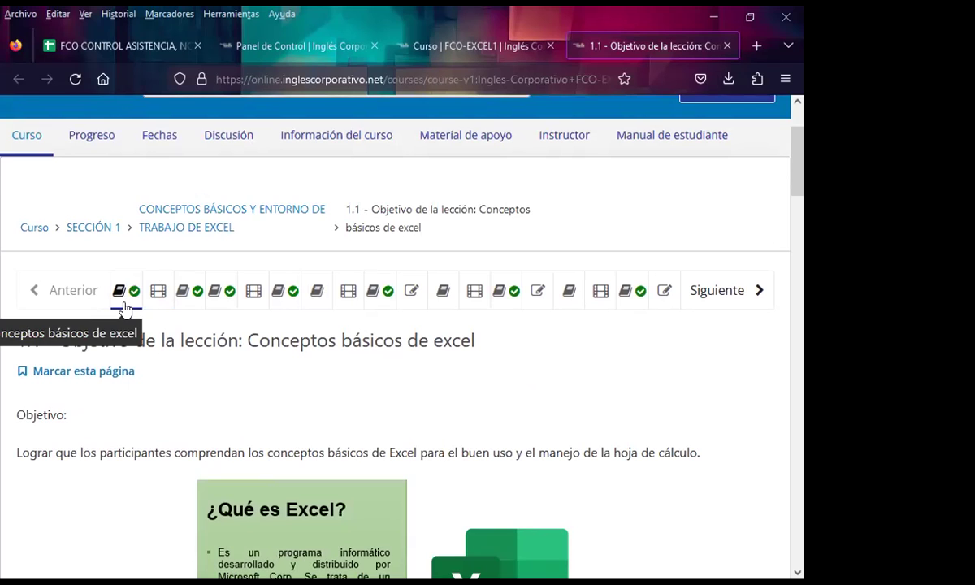
Go through the Videoconferencia #1 unit to the 'Foro de discusión y preguntas clase #1' unit
left_click(158, 291)
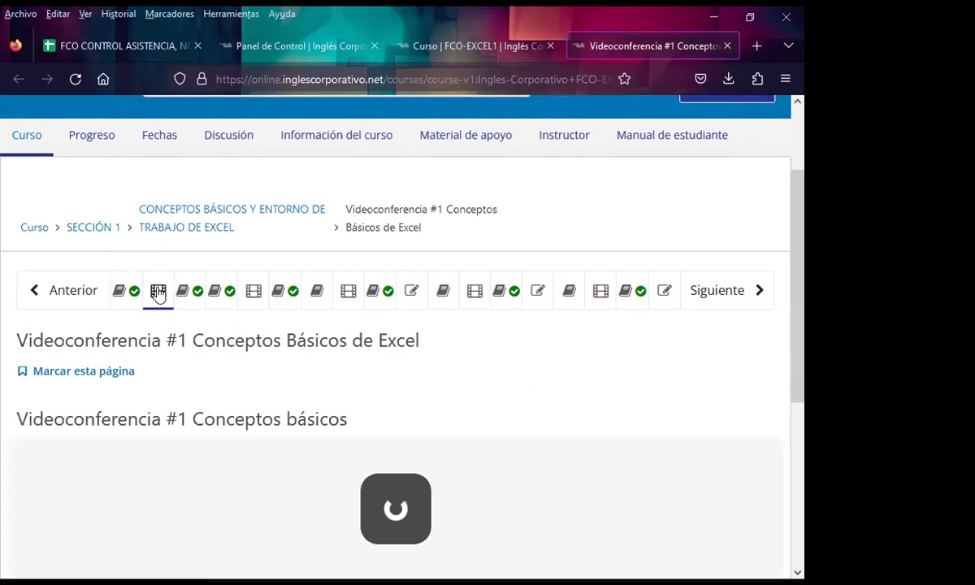
scroll(376, 412, "down", 1)
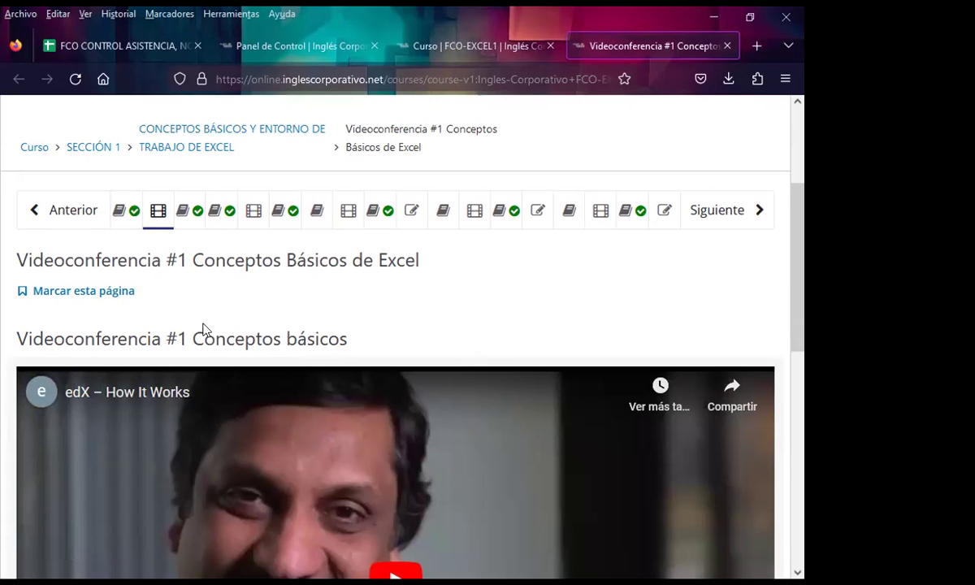
left_click(192, 214)
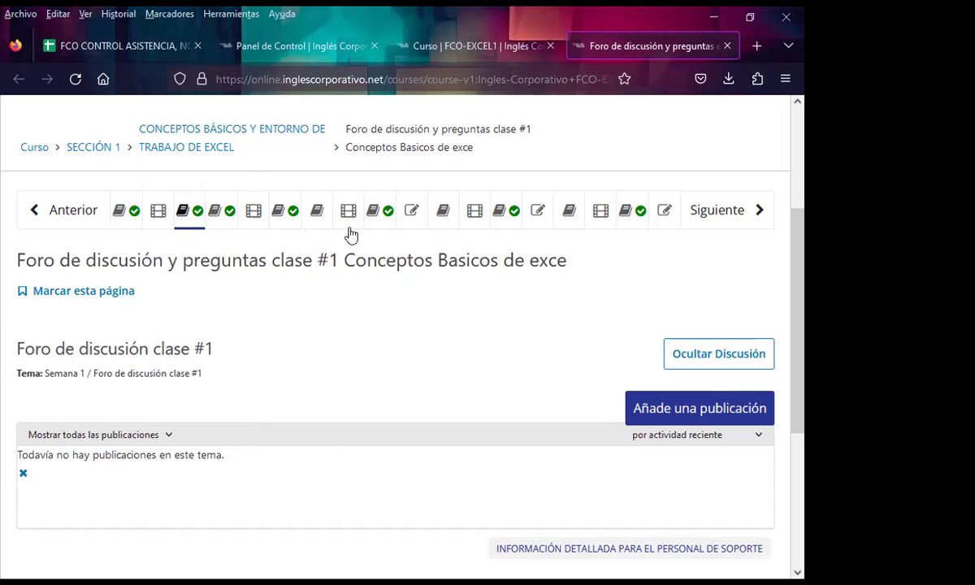
Open the 1.4 Laboratorio 1 quiz and scroll through its questions on cells and ranges
left_click(410, 213)
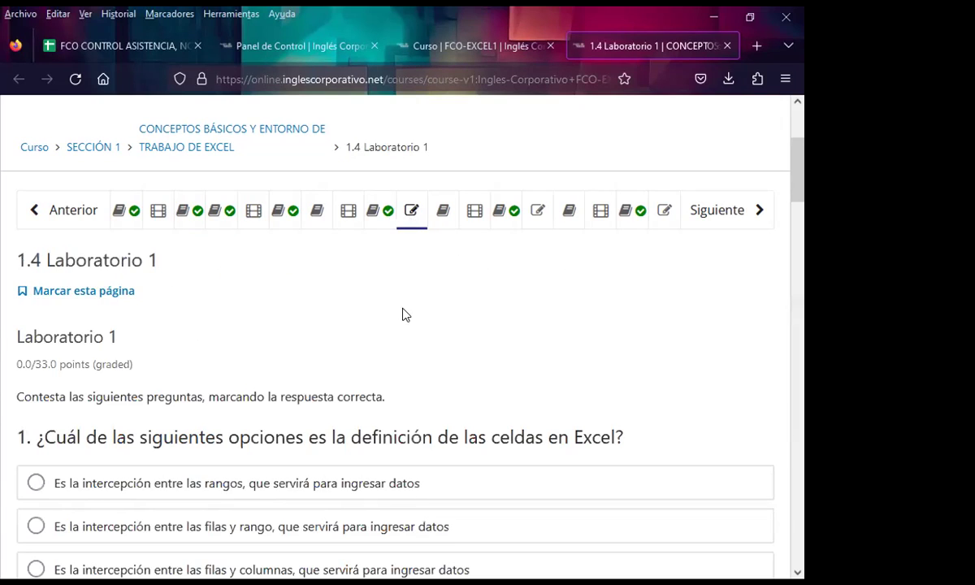
scroll(405, 314, "down", 2)
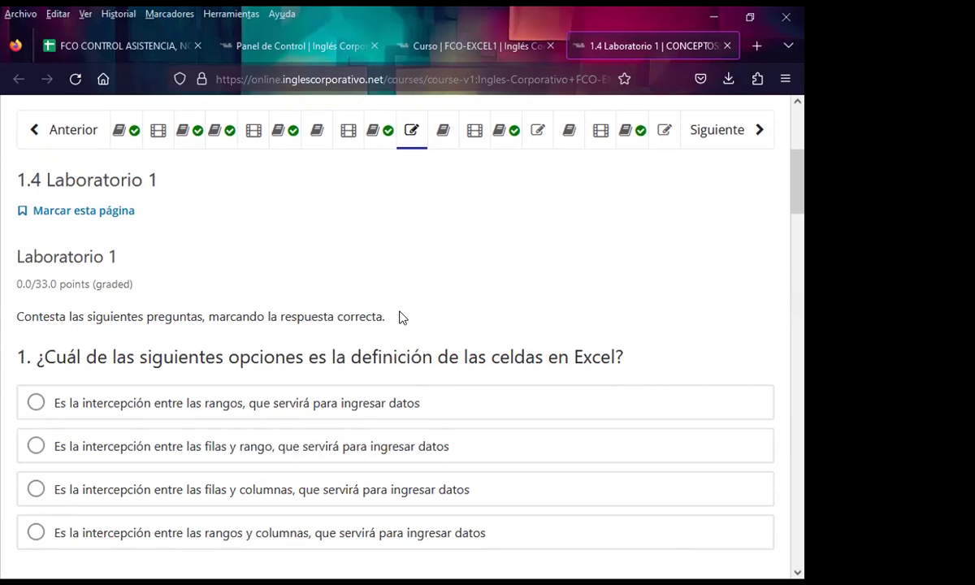
scroll(401, 358, "down", 4)
scroll(398, 390, "down", 4)
scroll(399, 403, "down", 5)
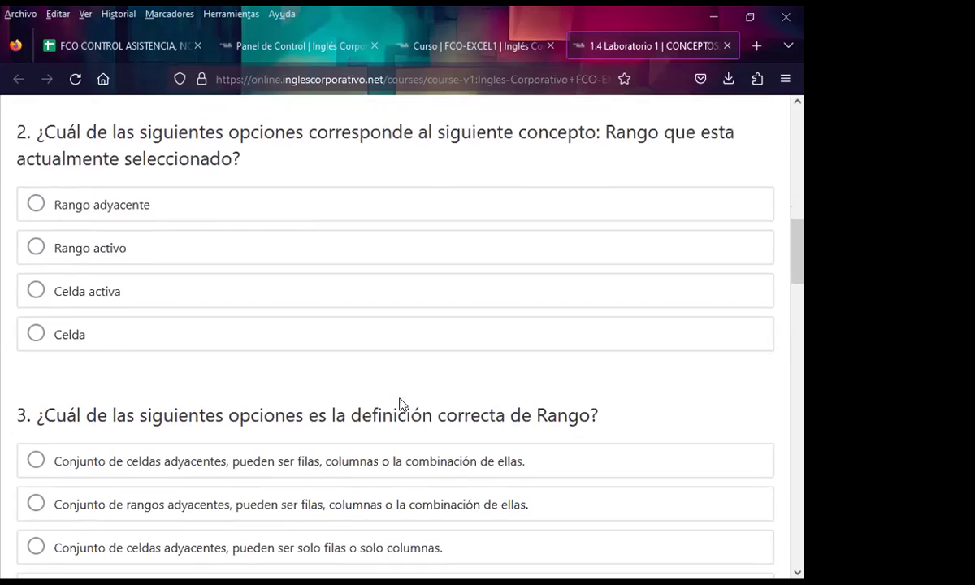
scroll(399, 404, "down", 4)
scroll(399, 403, "down", 2)
scroll(399, 404, "up", 1)
scroll(399, 403, "up", 5)
scroll(399, 404, "up", 5)
scroll(403, 387, "up", 2)
scroll(405, 327, "up", 2)
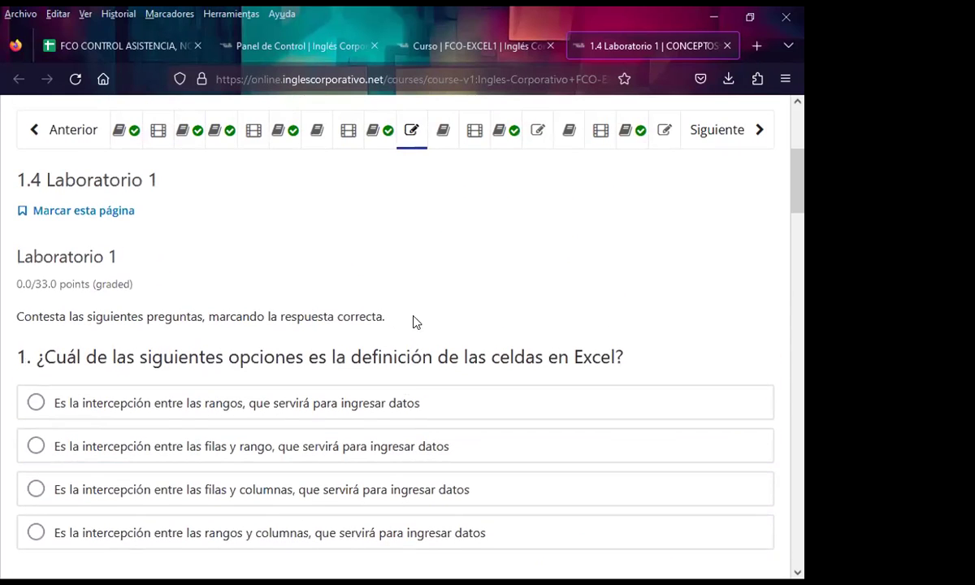
scroll(411, 321, "up", 2)
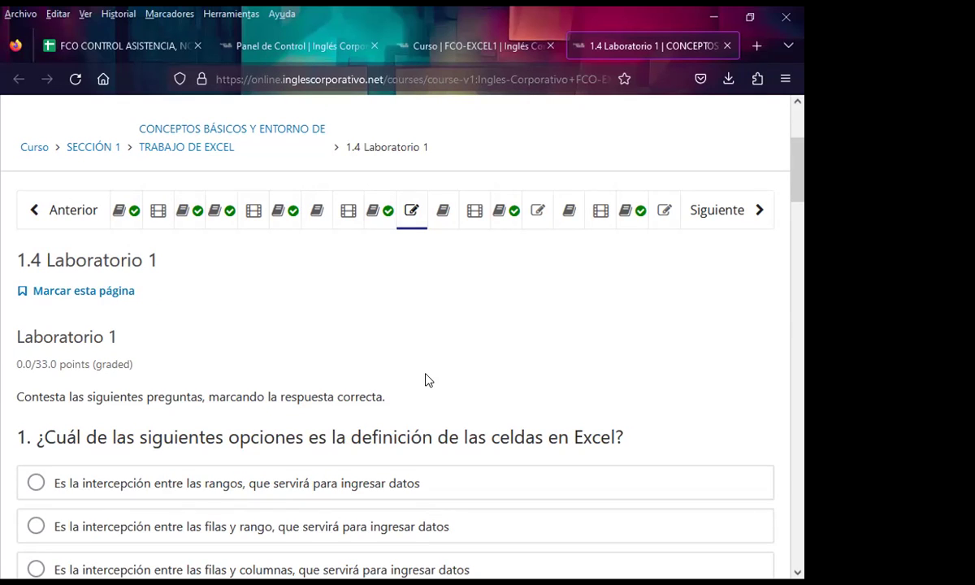
Return to the 1.1 lesson objective unit and scroll through its content
left_click(123, 216)
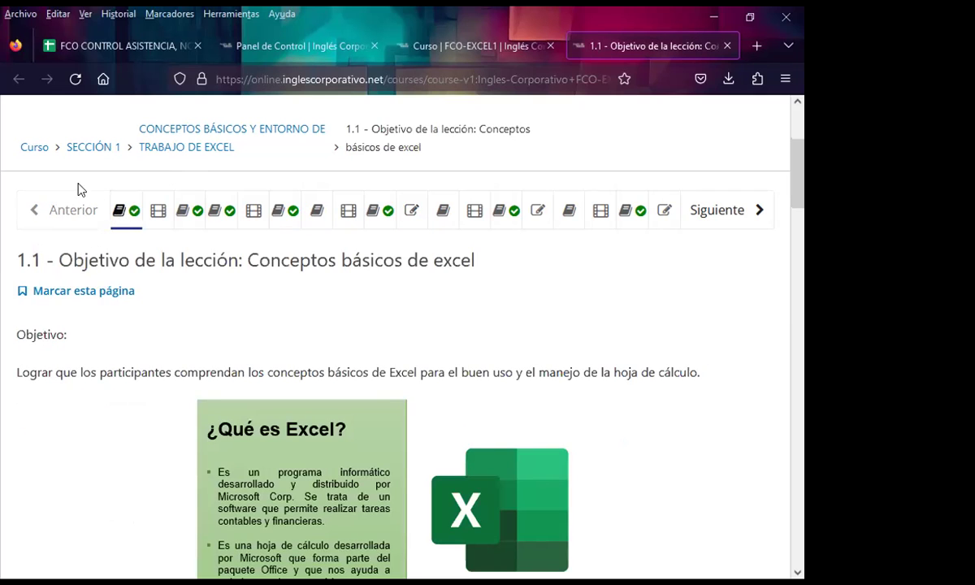
scroll(587, 368, "down", 5)
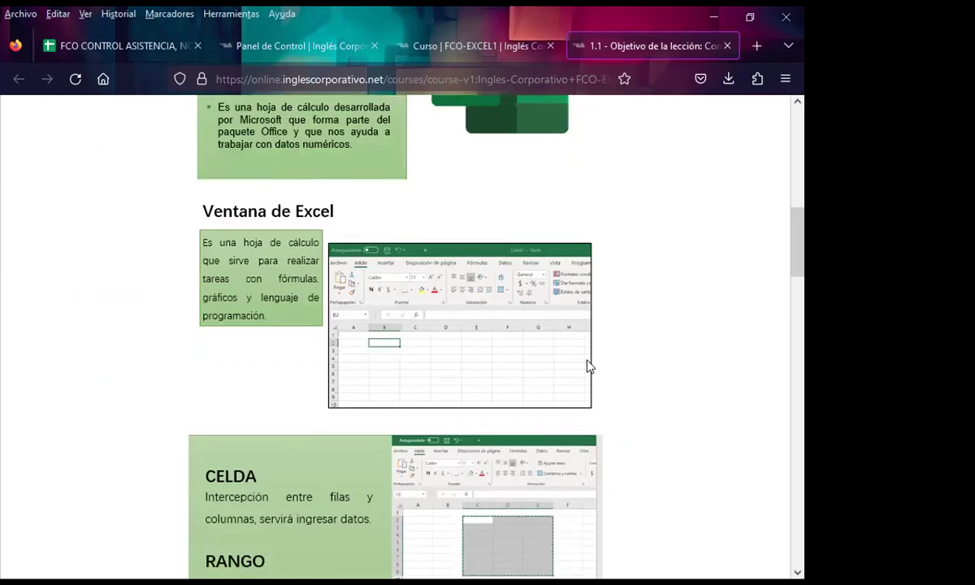
scroll(588, 365, "down", 5)
scroll(588, 365, "down", 5)
scroll(589, 366, "down", 5)
scroll(588, 366, "up", 5)
scroll(587, 366, "up", 5)
scroll(587, 366, "up", 5)
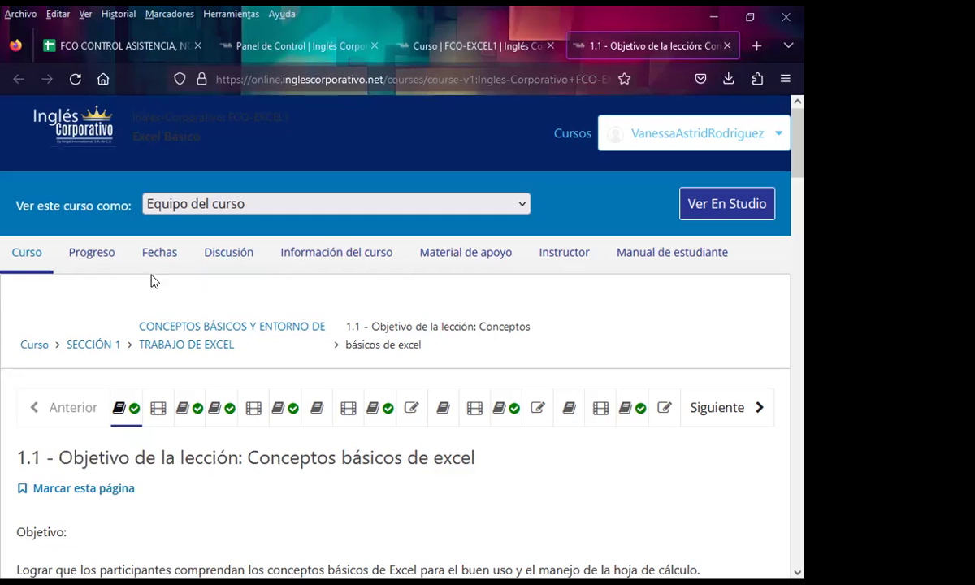
Open the 'Material de apoyo' page in a new background tab
middle_click(459, 258)
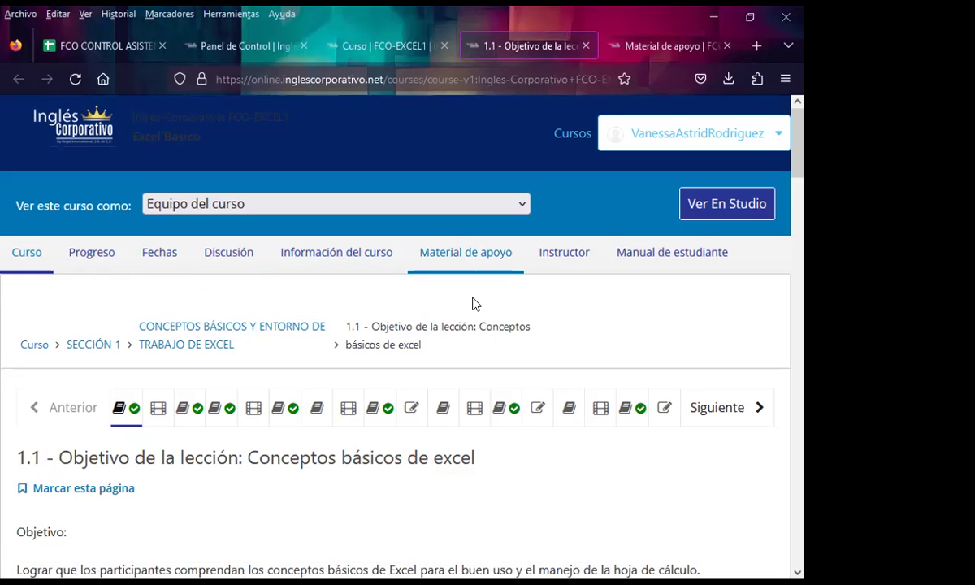
scroll(470, 488, "down", 2)
scroll(487, 365, "up", 2)
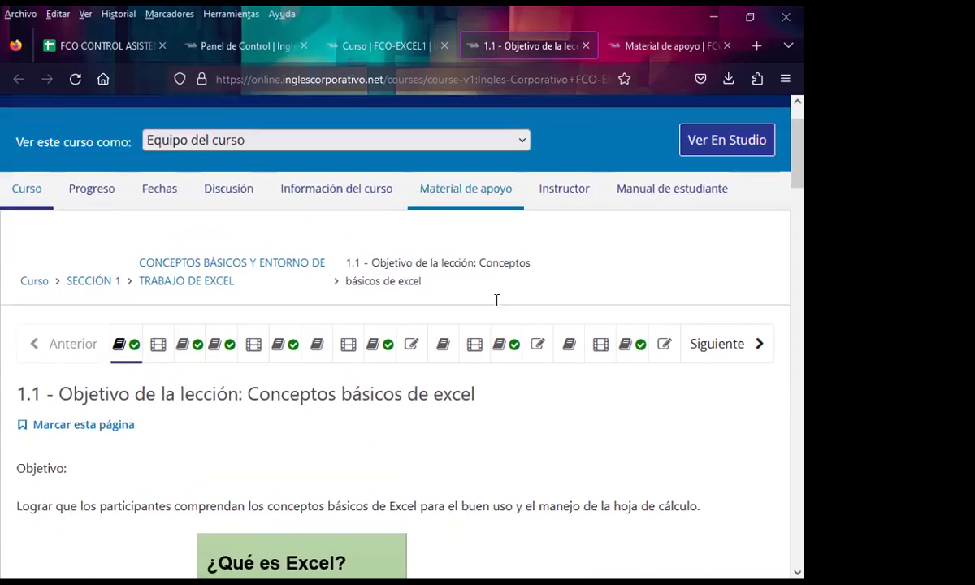
View the Material de apoyo page's SECCIÓN #1 video and DESCARGAR PLANTILLA SECCIÓN 1 download
left_click(643, 51)
scroll(495, 390, "down", 2)
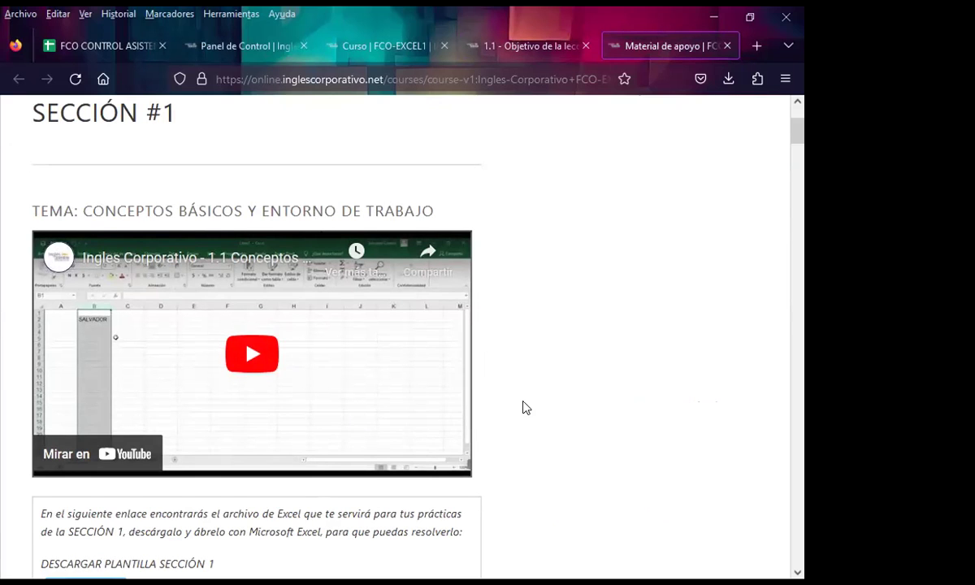
scroll(525, 406, "down", 1)
scroll(524, 404, "down", 1)
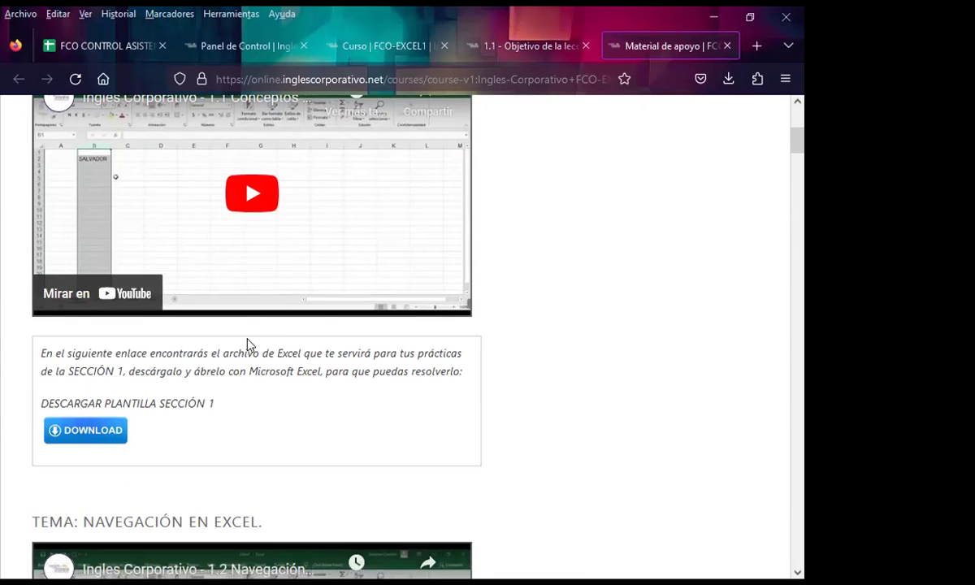
scroll(243, 337, "up", 2)
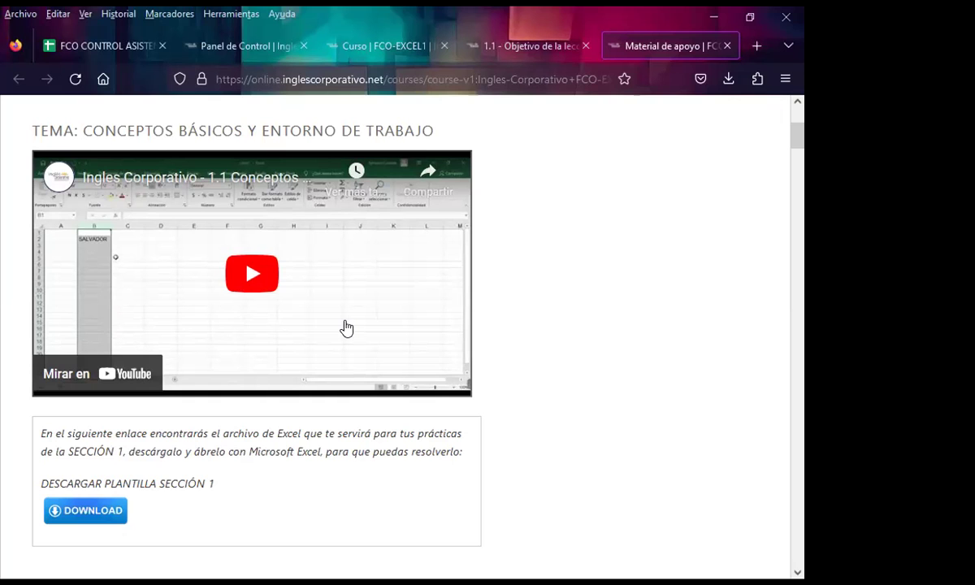
Return to the '1.1 - Objetivo de la lección' tab and scroll down its objective text
left_click(493, 44)
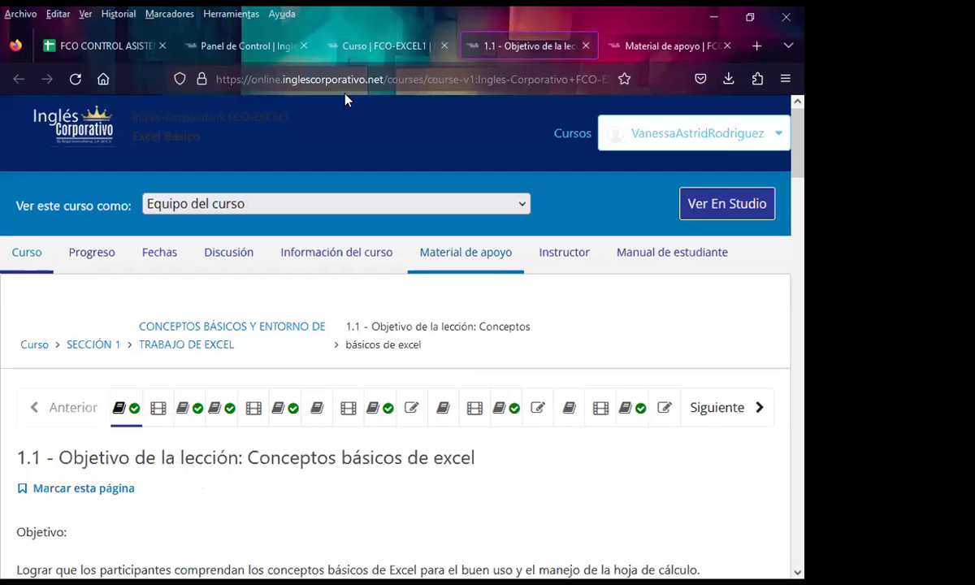
scroll(272, 478, "down", 1)
scroll(422, 410, "down", 2)
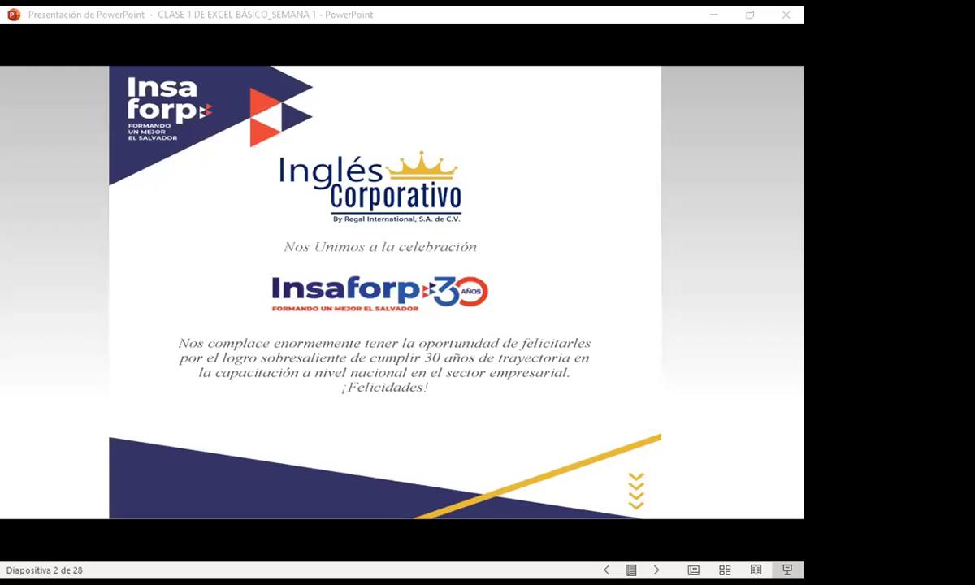
left_click(648, 367)
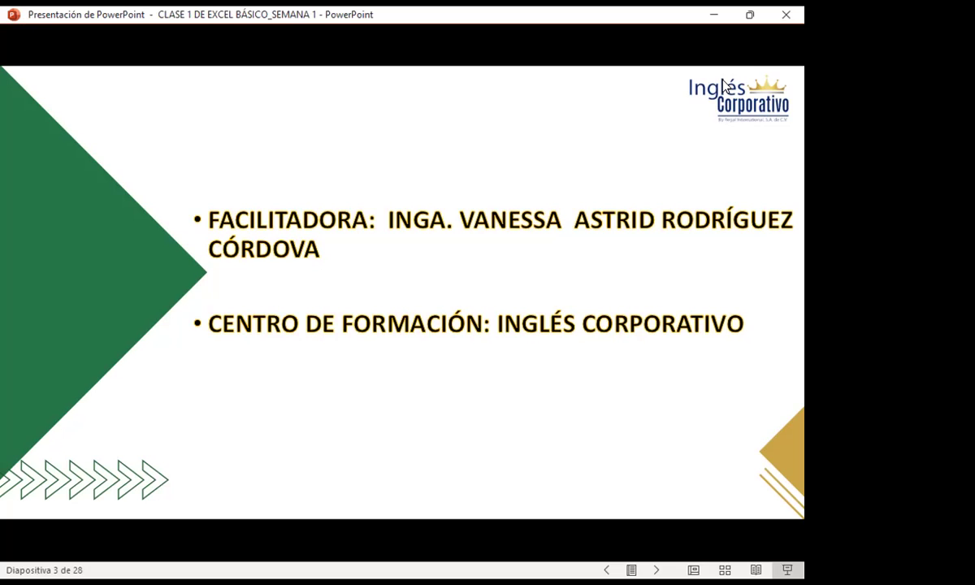
Advance the slideshow through the Normas de convivencia slide to slide 5, Fechas del curso
key("Right")
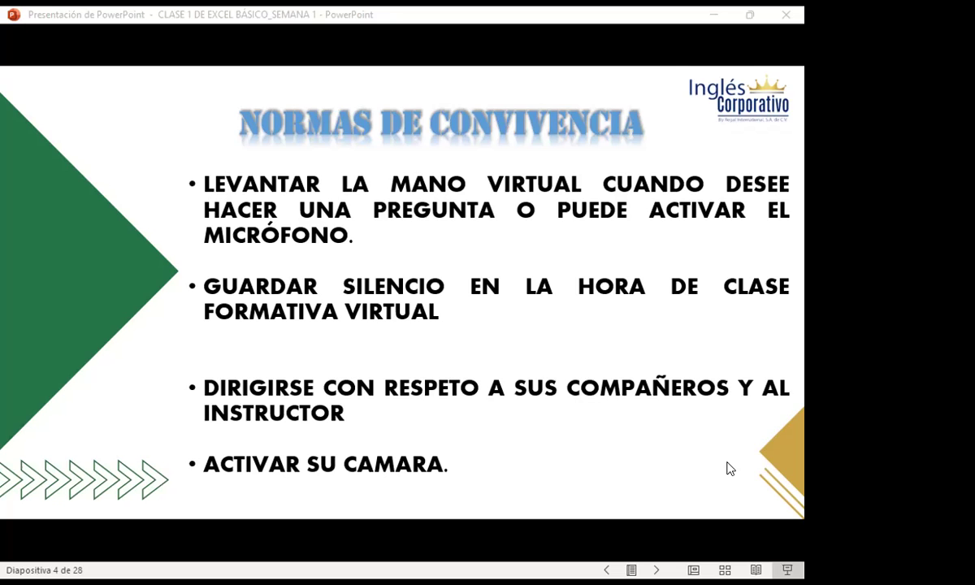
left_click(760, 454)
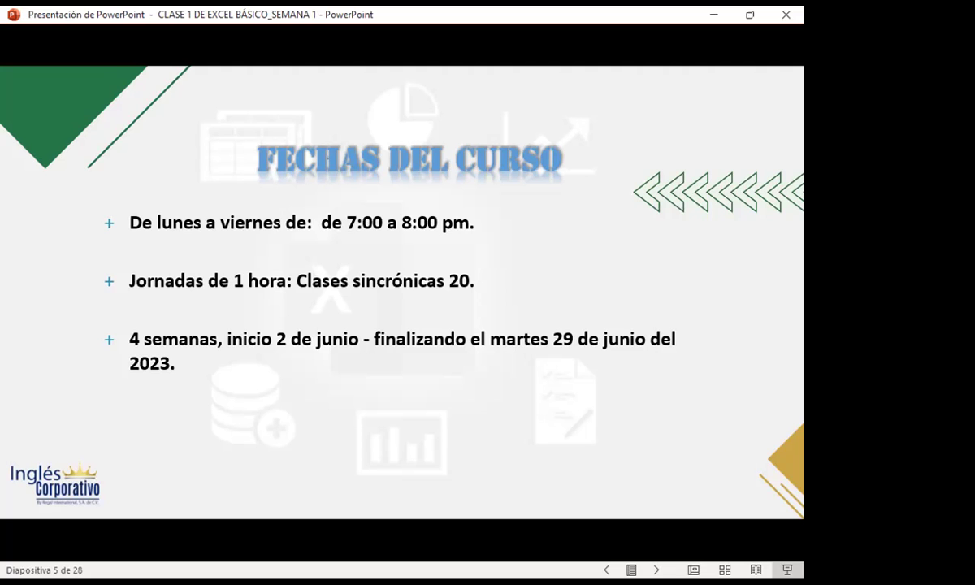
Advance to slide 6, OBJETIVO GENERAL, stating the basic Excel course objective
key("Right")
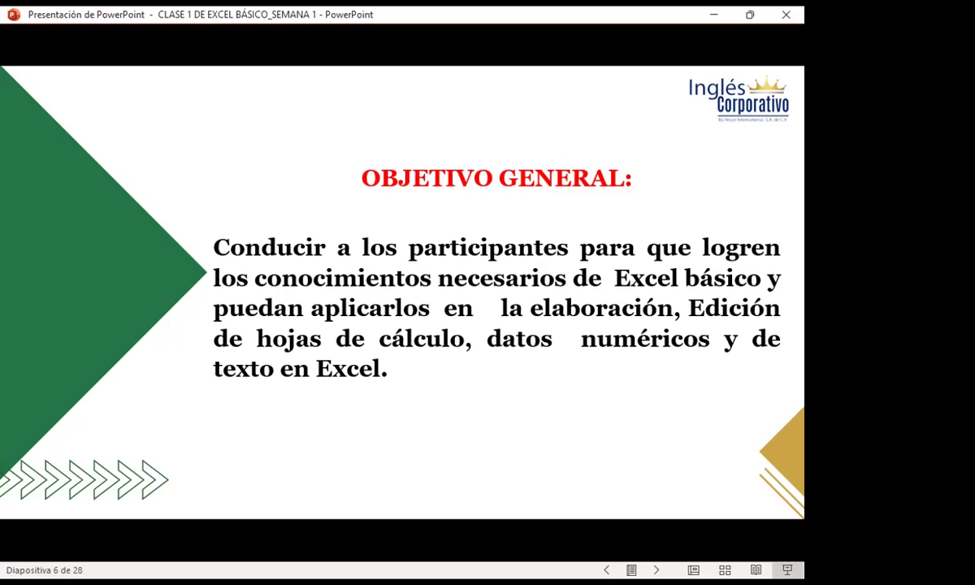
Advance through the Sesión: 1 title slide to slide 8, the five-step AGENDA
key("Right")
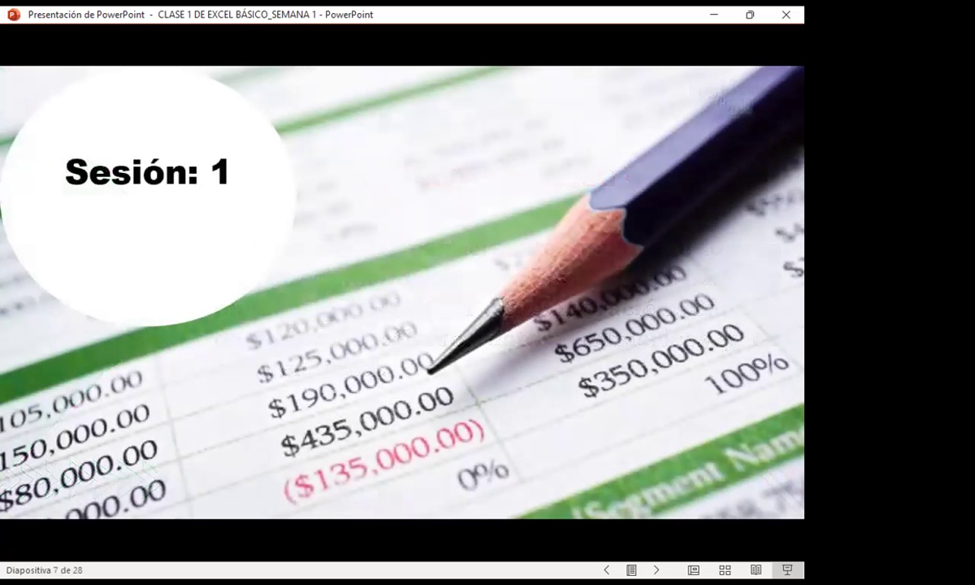
key("Right")
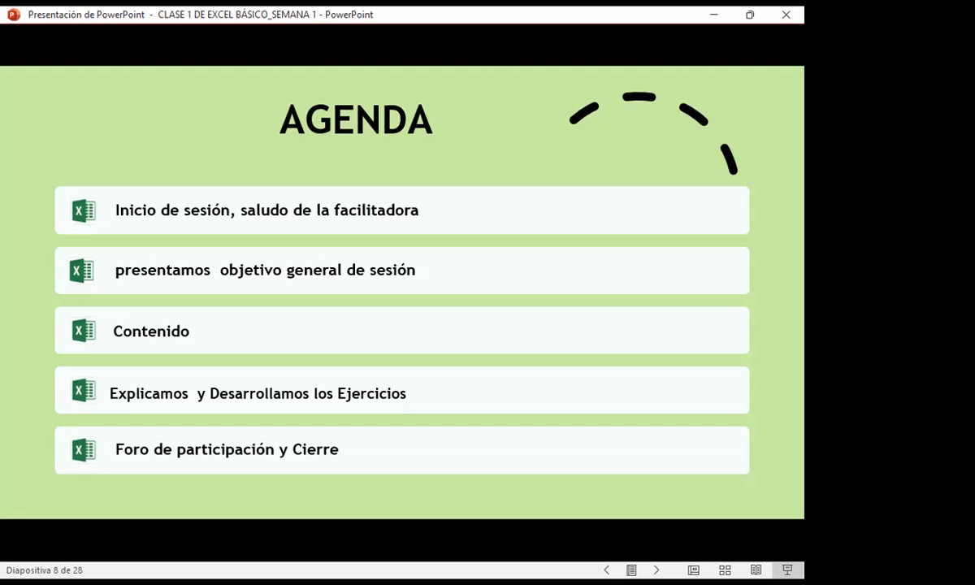
Advance past the session objective and Introducción slides to slide 11, Conceptos generales de Excel
key("Right")
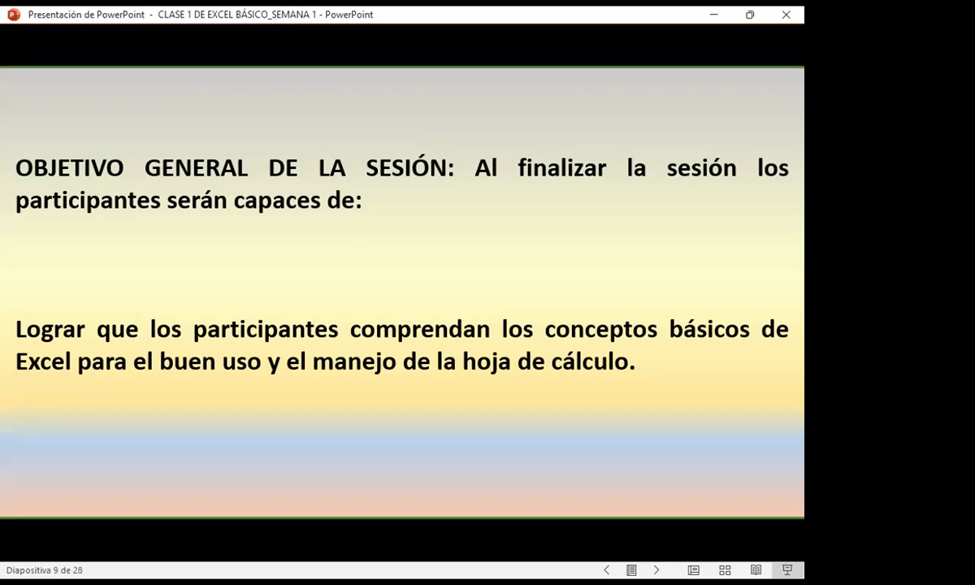
key("Right")
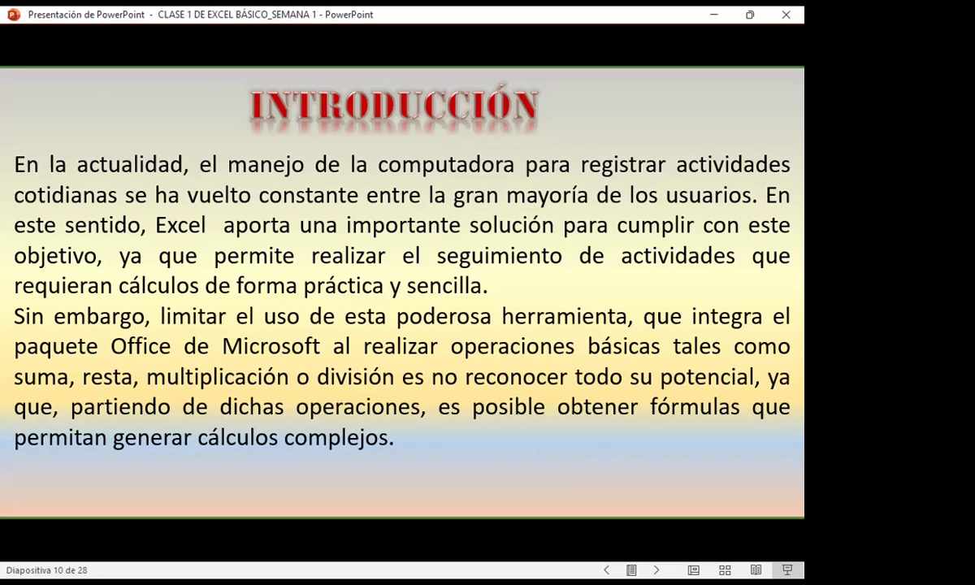
key("Right")
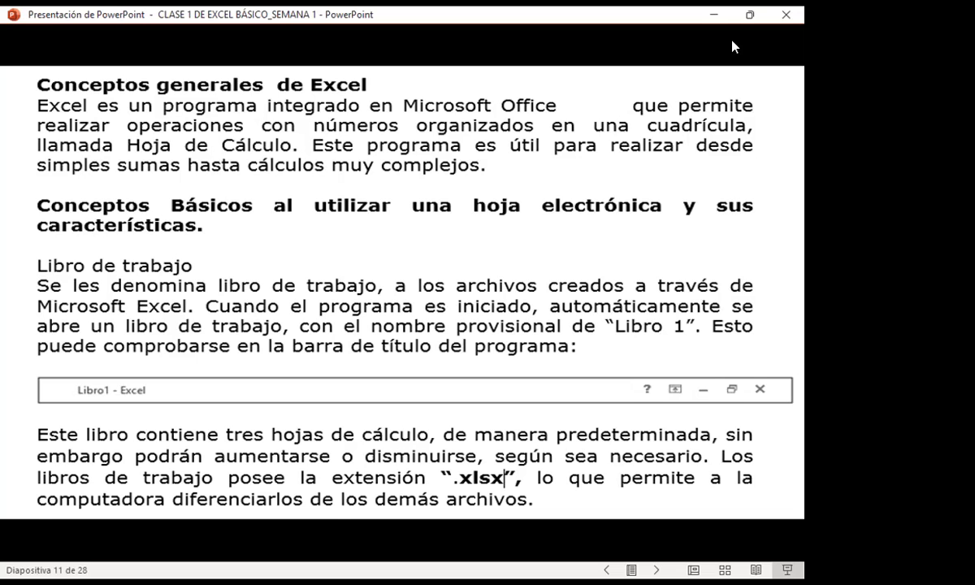
Advance the slideshow to the Hoja de Cálculo slide and switch to the LIBRO DE EXCEL SESION 1 workbook
key("Right")
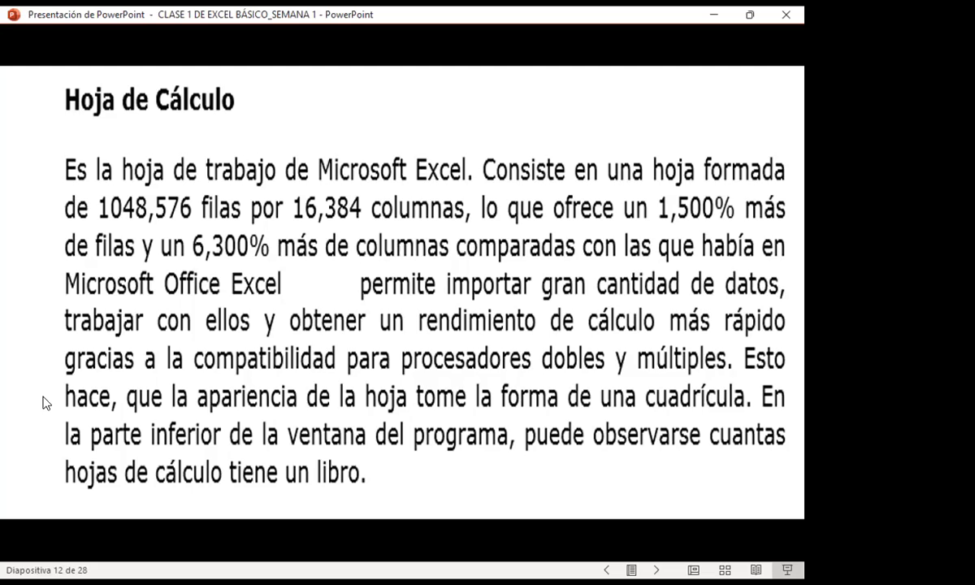
key("alt+Tab")
Move the active cell on CELDA ACTIVA from A3 to F13, then back to A1
left_click(81, 222)
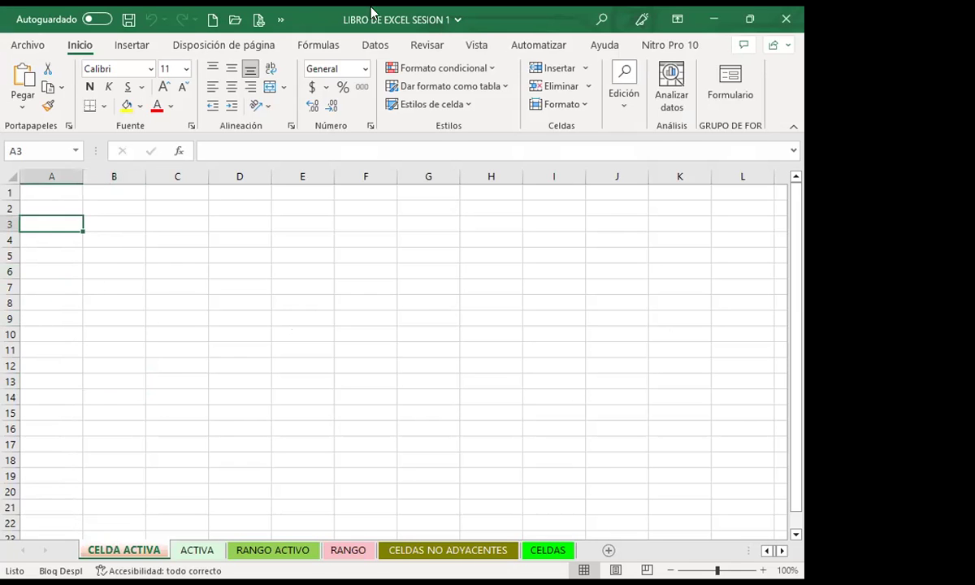
left_click(339, 376)
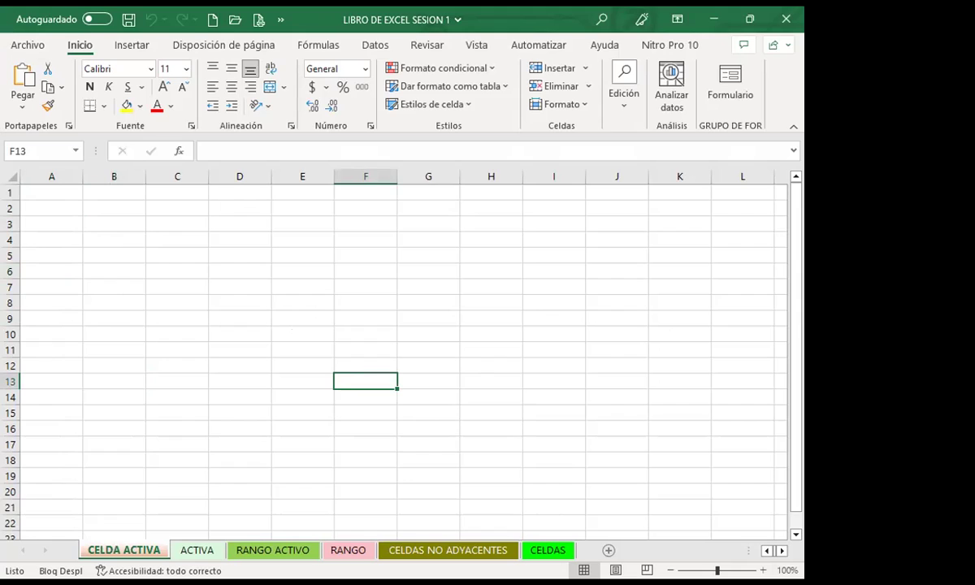
left_click(610, 549)
left_click(33, 189)
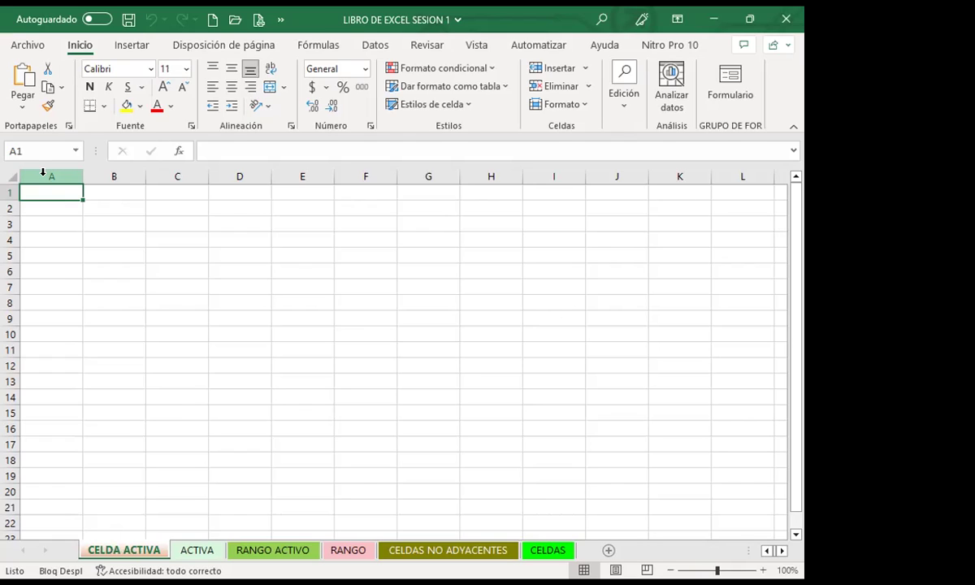
Open the Archivo backstage Inicio page using the Alt, A KeyTips
key("alt")
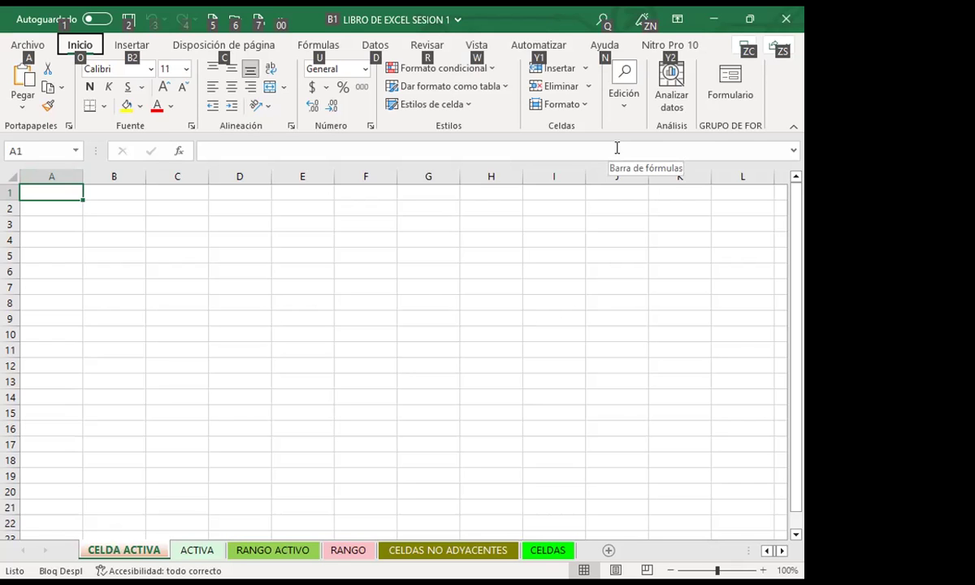
key("a")
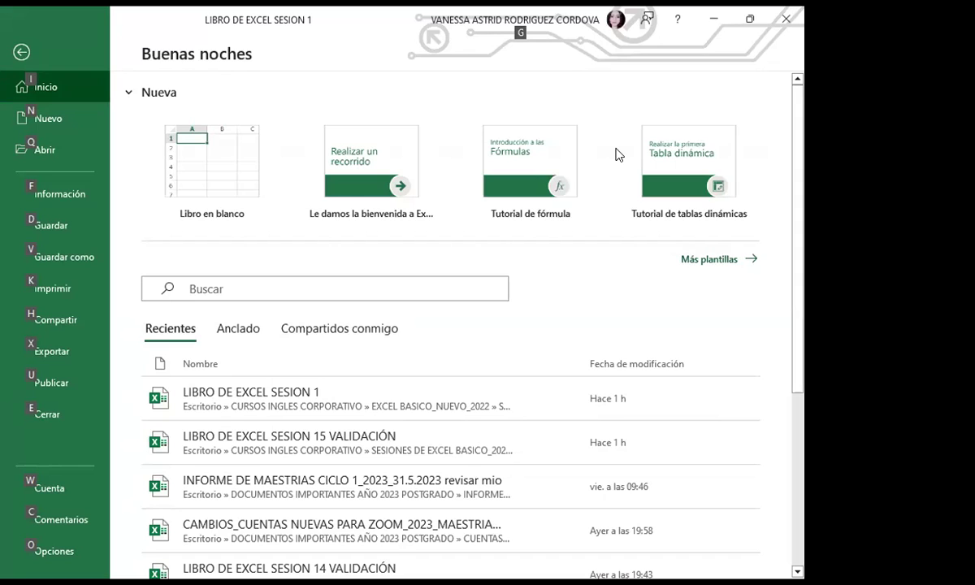
Open the full Guardar como dialog through Examinar
key("v")
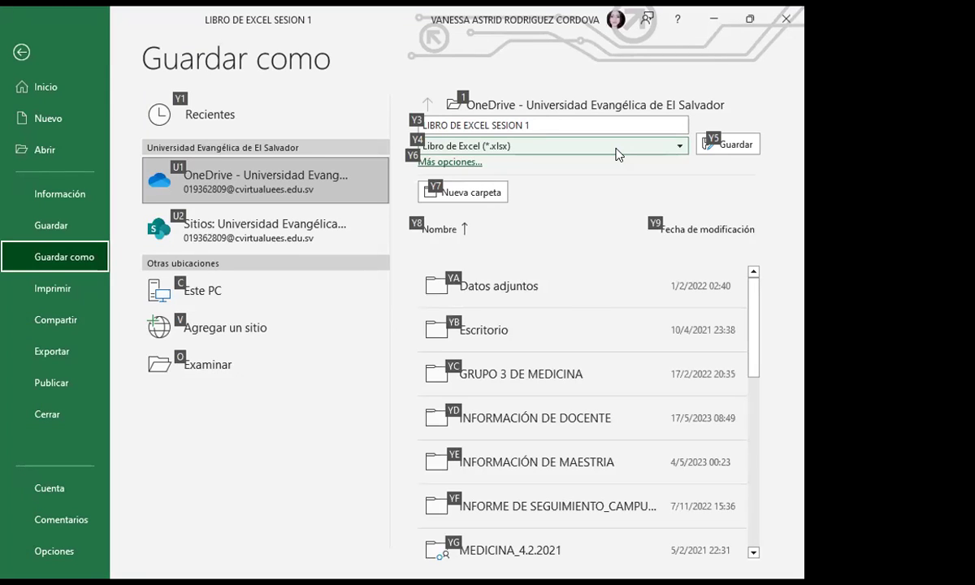
left_click(615, 148)
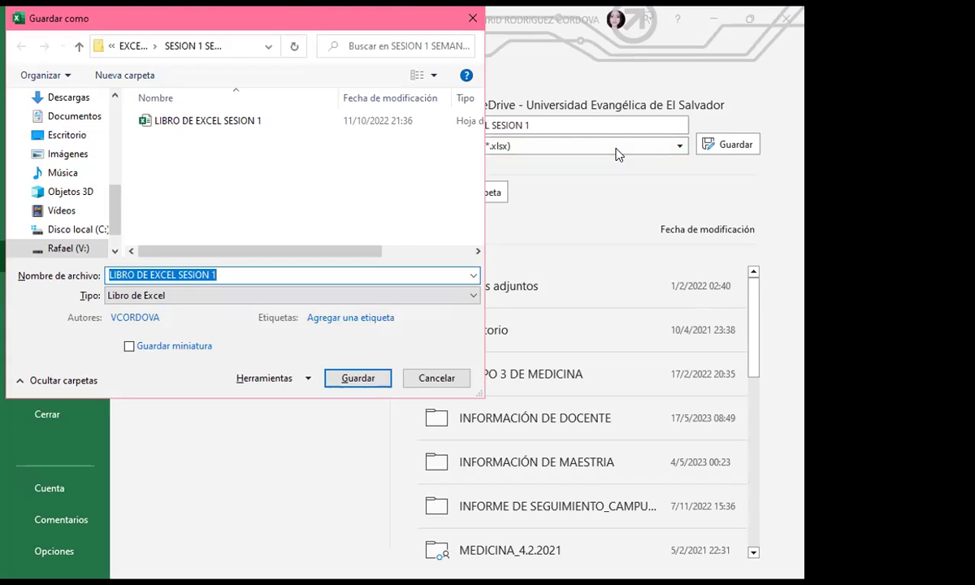
key("Tab")
key("Tab")
key("Tab")
key("Tab")
key("Tab")
key("Tab")
key("Tab")
key("Tab")
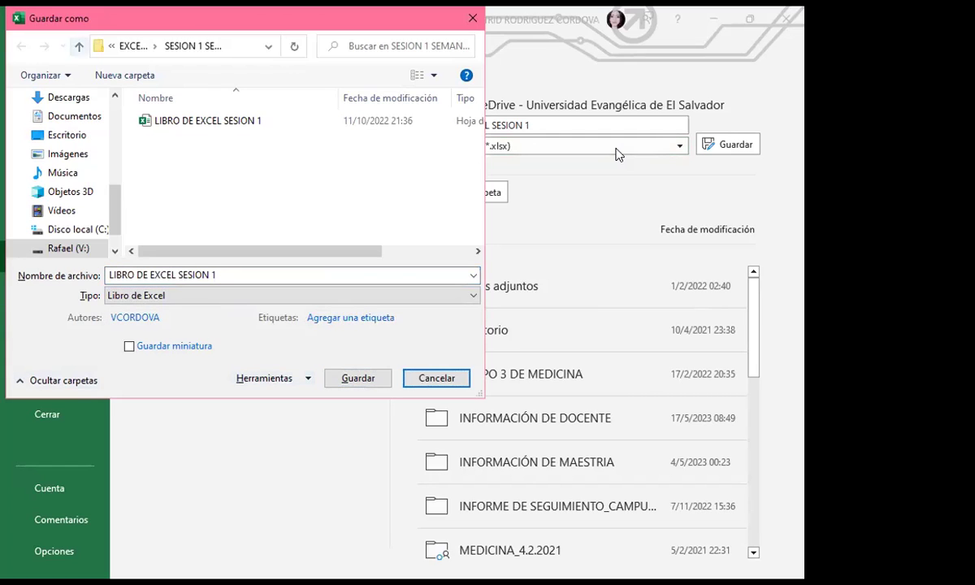
key("Tab")
key("Return")
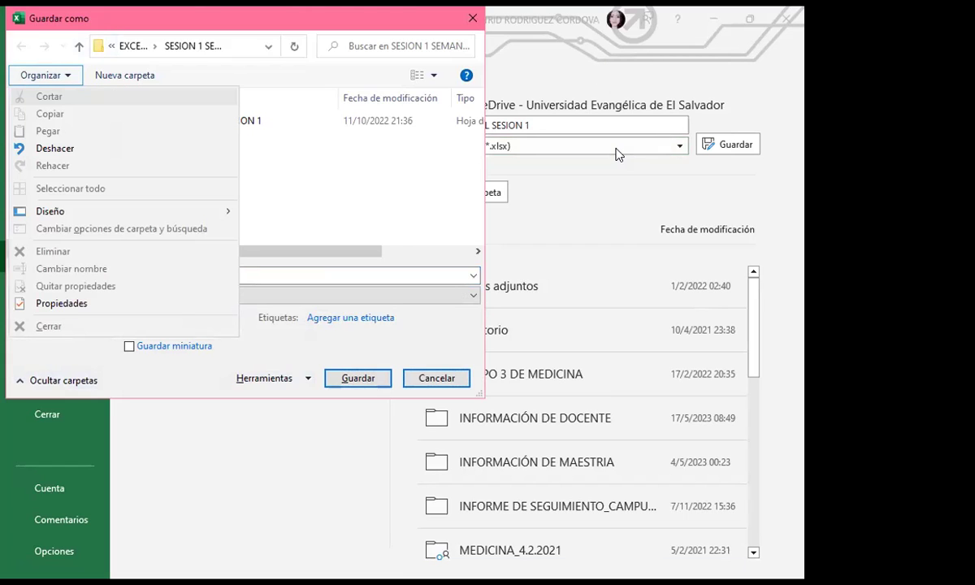
key("Escape")
key("Return")
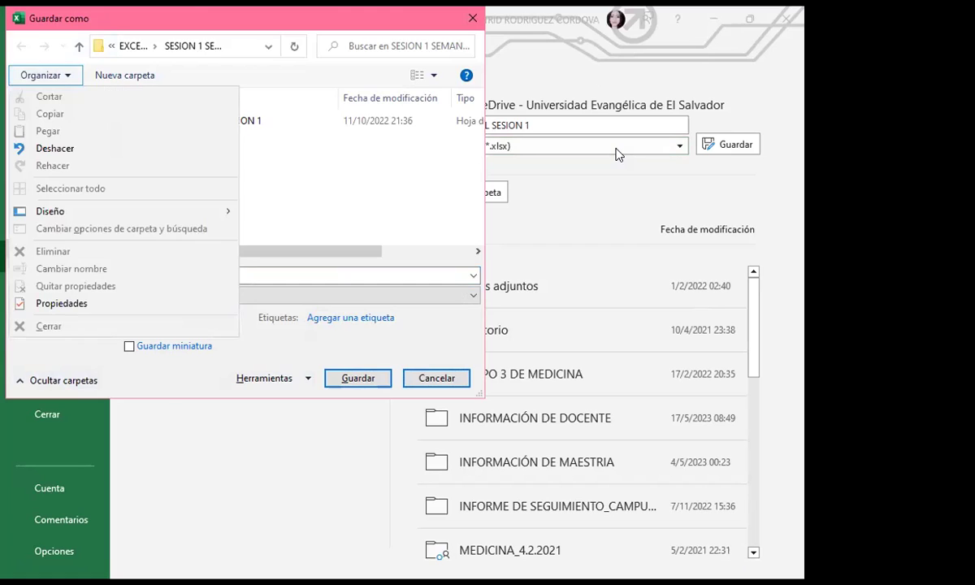
key("Escape")
Save the workbook to Escritorio as LIBRO DE EXCEL SESION, dropping the trailing ' 1'
key("Tab")
key("Up")
key("Up")
key("Up")
key("Up")
key("Up")
key("Up")
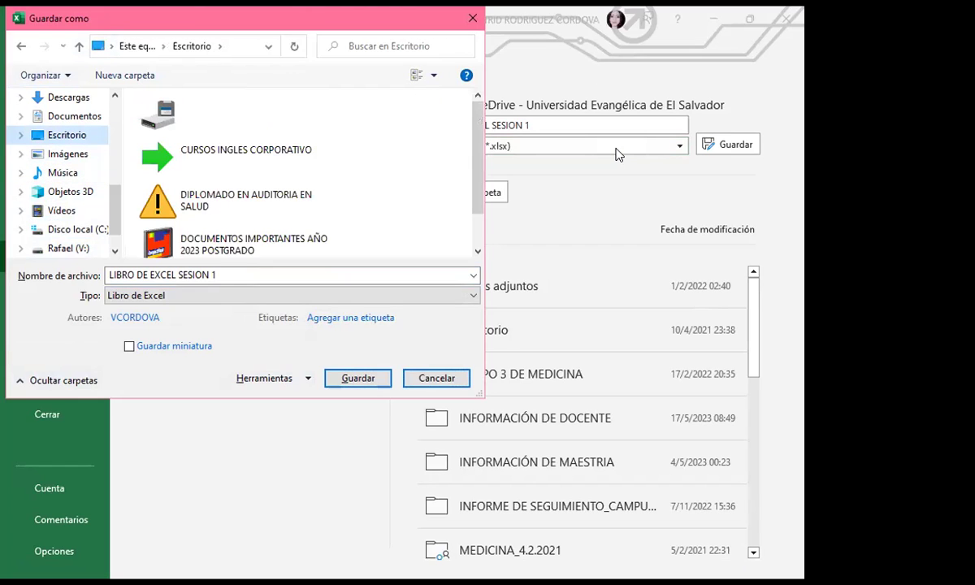
key("Tab")
key("Tab")
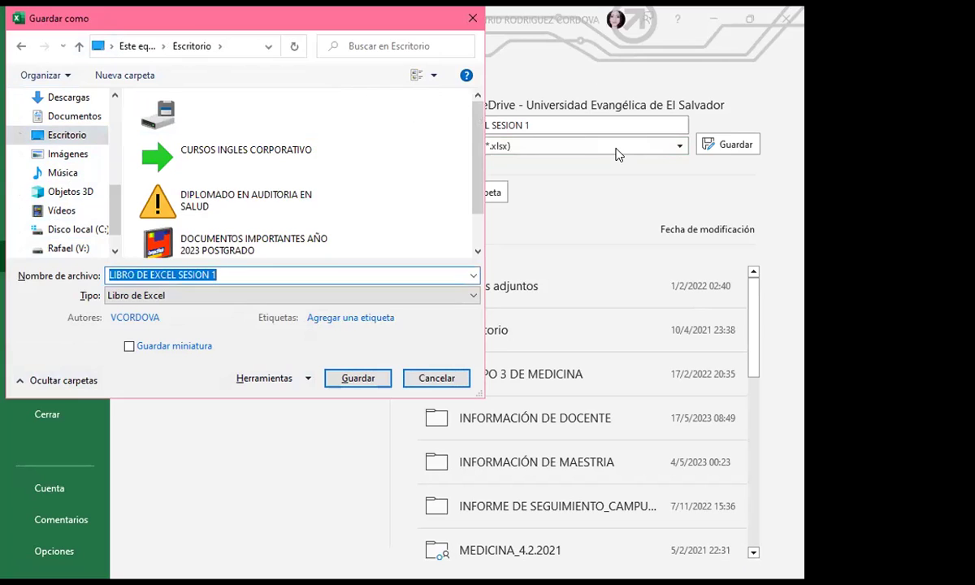
key("Home")
key("Right")
key("Right")
key("Right")
key("Right")
key("Right")
key("Right")
key("Right")
key("Right")
key("Right")
key("Right")
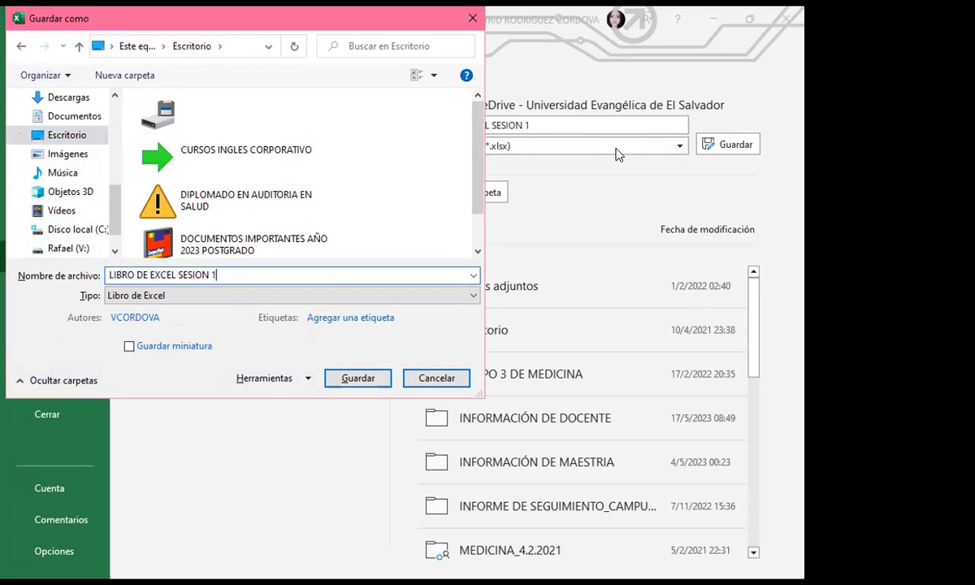
key("Delete")
key("Delete")
key("Tab")
key("Tab")
key("Tab")
key("Tab")
key("Tab")
key("Tab")
key("Tab")
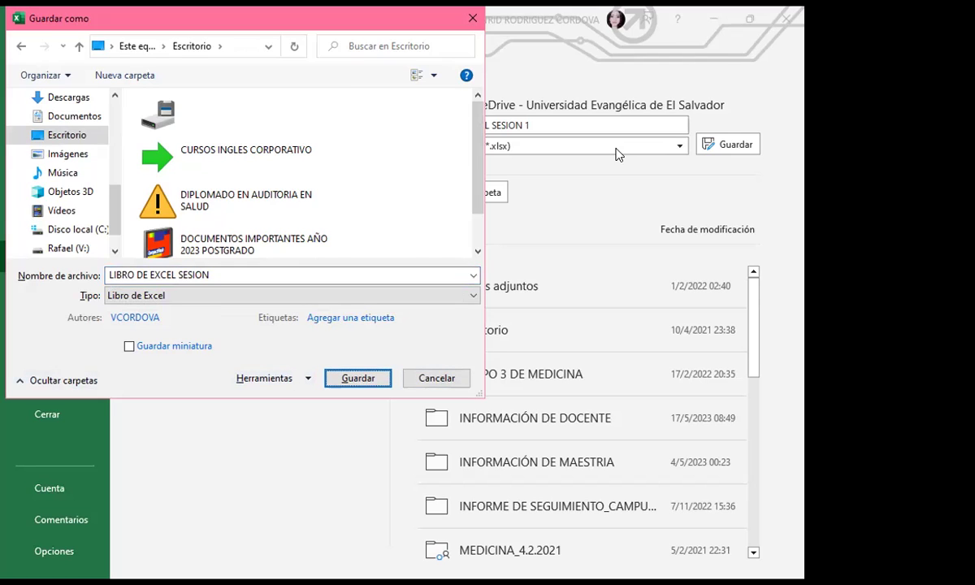
key("alt+n")
key("Return")
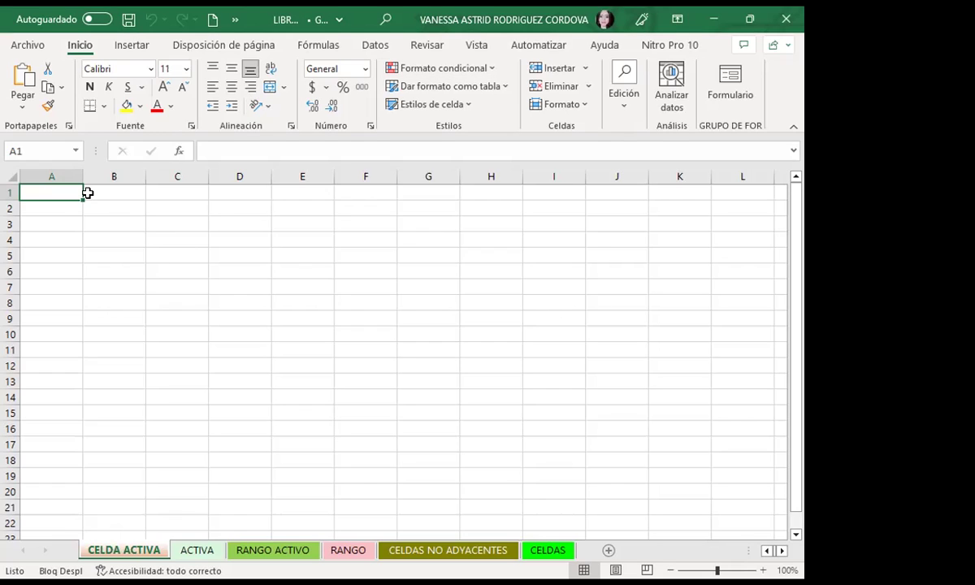
Scroll through the CELDA ACTIVA rows, extend the selection to A2, then reselect only A1
scroll(86, 193, "down", 3)
scroll(88, 193, "down", 5)
scroll(88, 193, "down", 7)
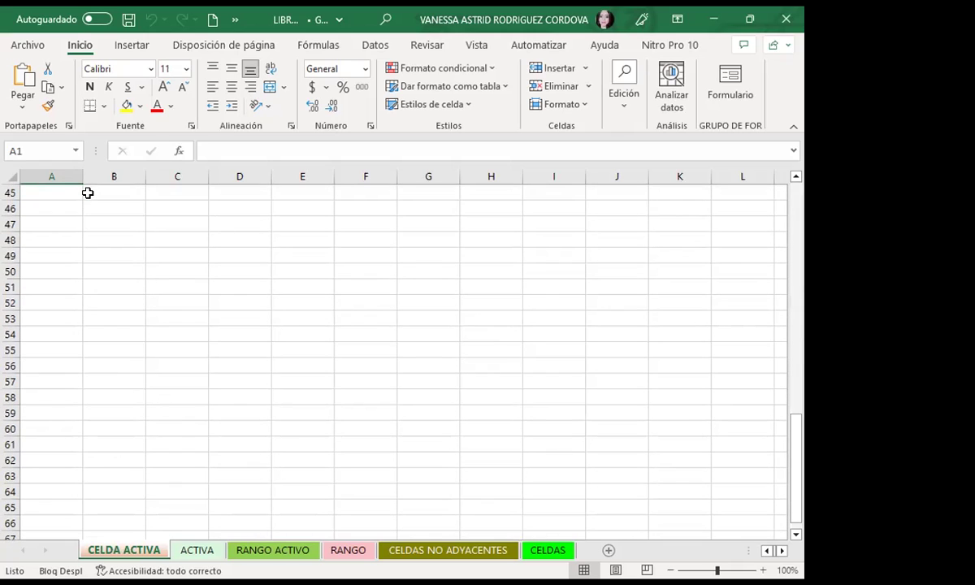
scroll(88, 192, "down", 7)
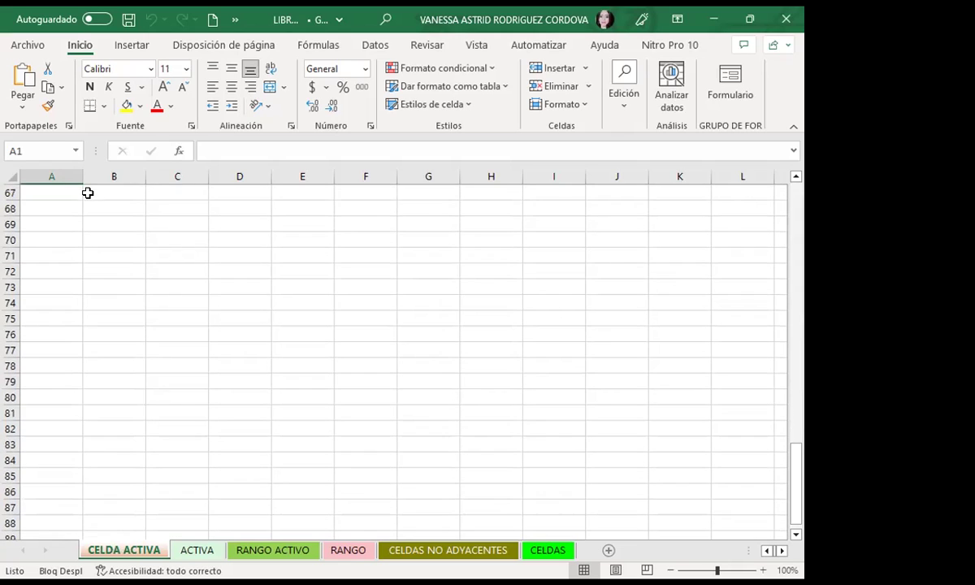
scroll(88, 193, "down", 7)
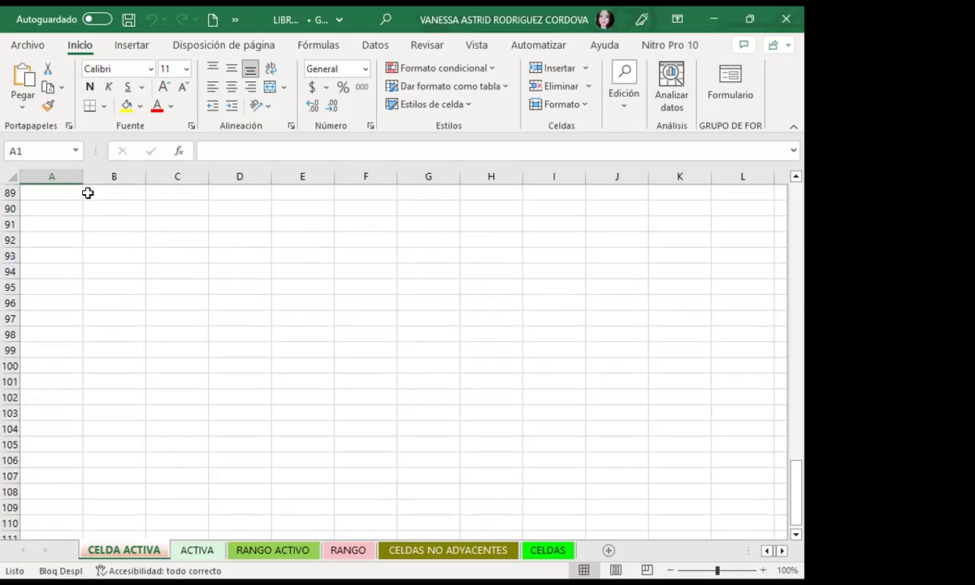
scroll(88, 192, "down", 7)
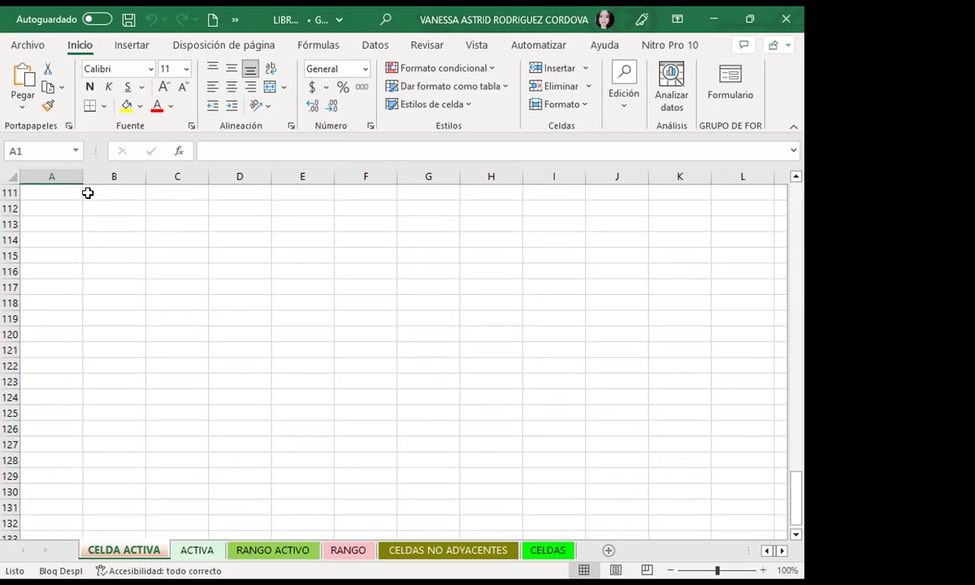
scroll(88, 192, "up", 7)
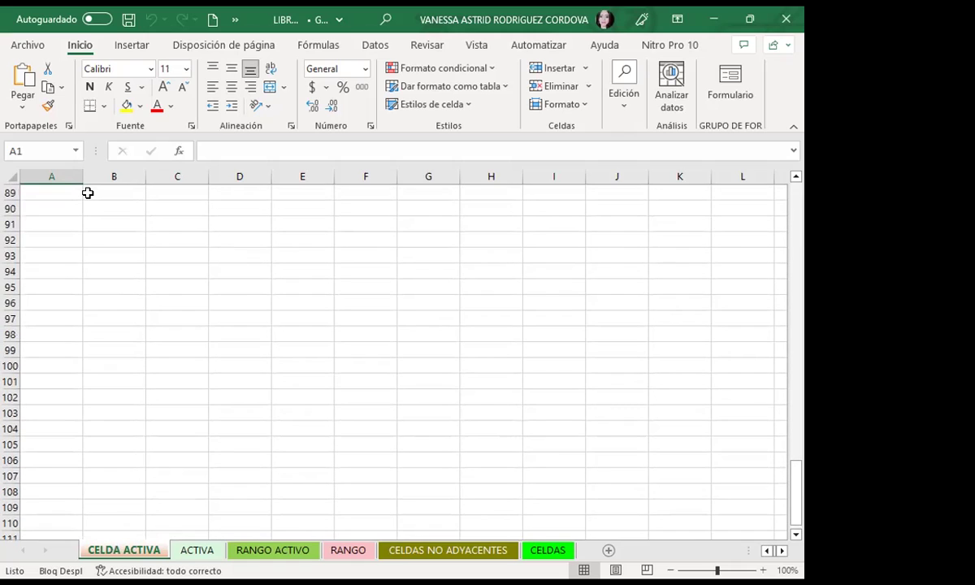
scroll(87, 192, "up", 7)
scroll(87, 193, "down", 7)
left_click_drag(796, 486, 796, 199)
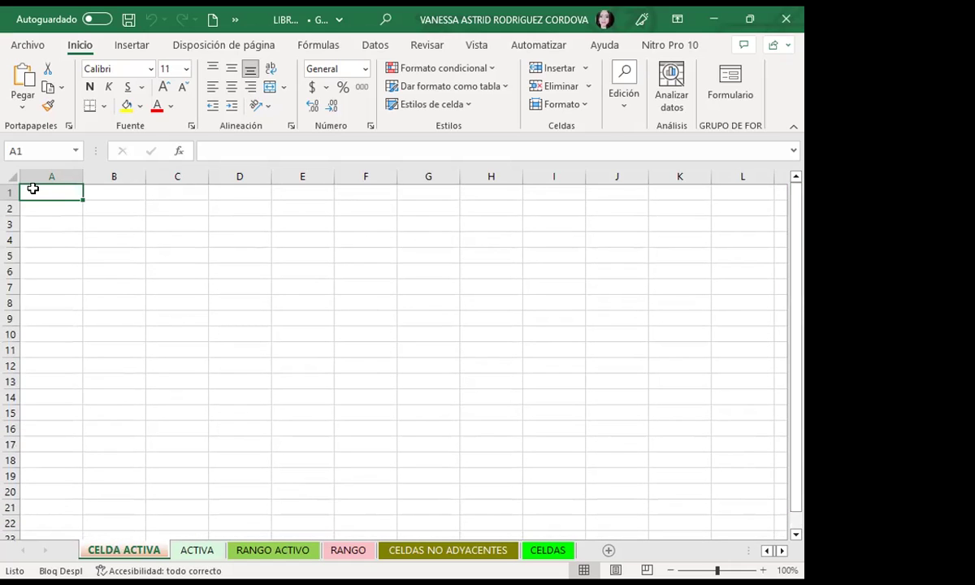
key("shift+Down")
left_click(45, 193)
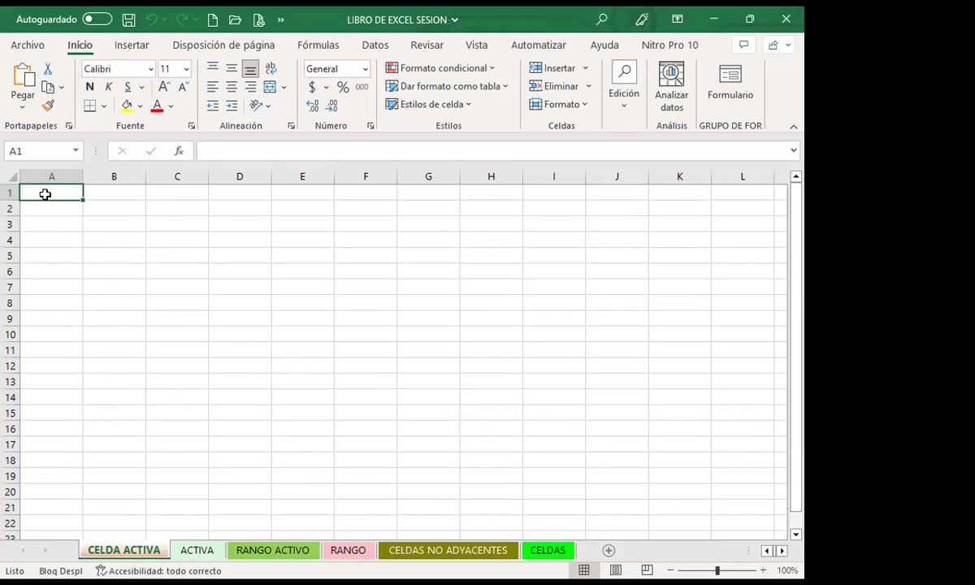
Scroll the CELDA ACTIVA sheet right to column BU and down to row 23
scroll(44, 194, "down", 7)
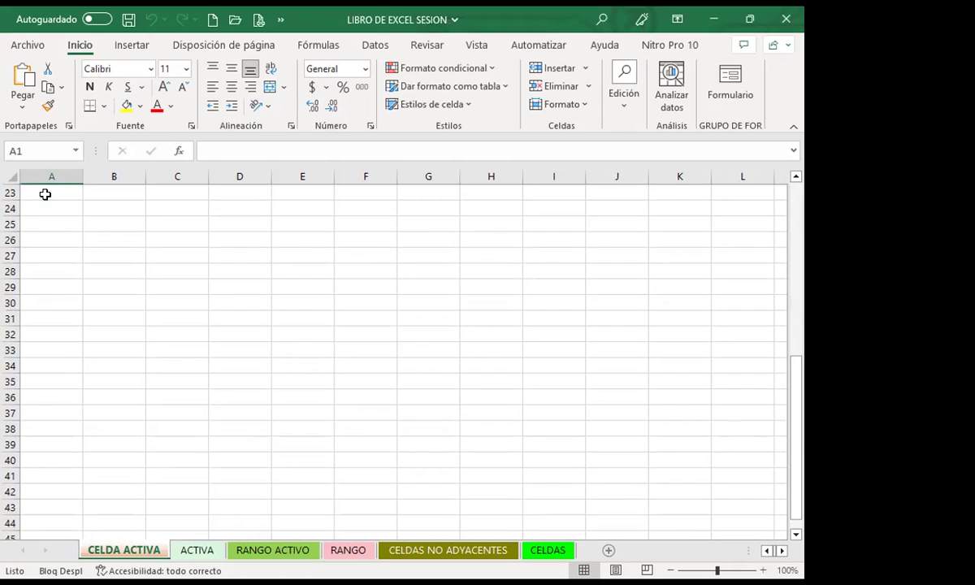
scroll(44, 194, "up", 7)
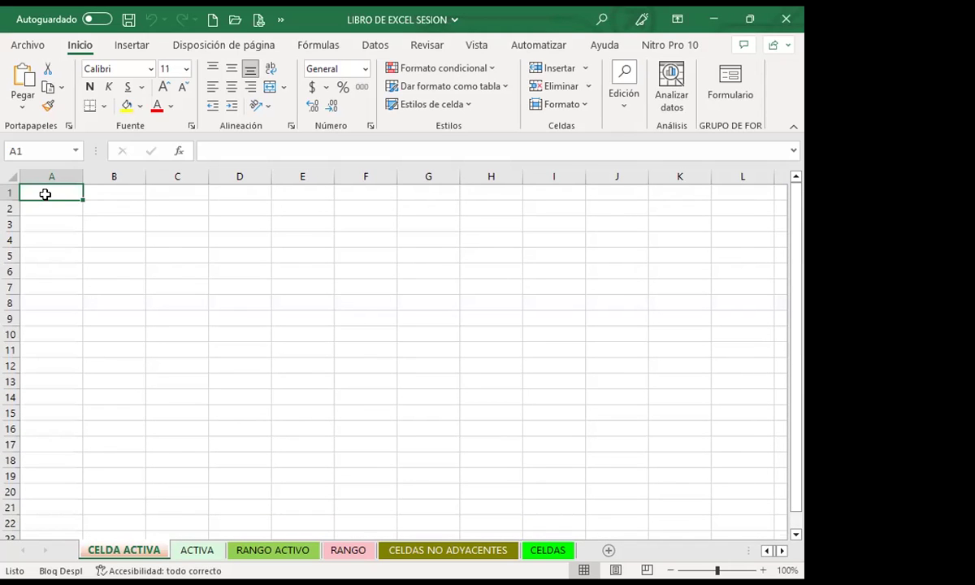
scroll(45, 194, "right", 4)
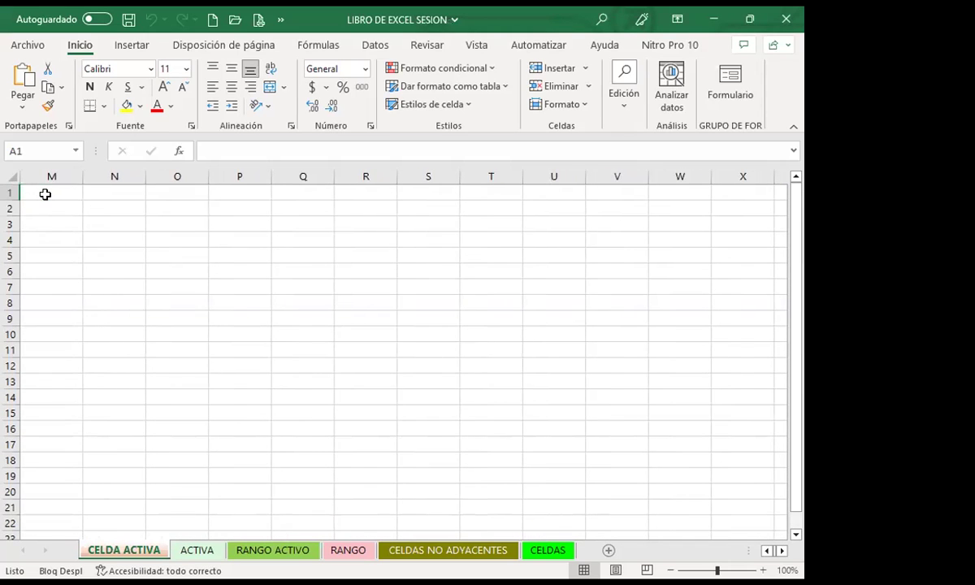
scroll(45, 194, "right", 4)
scroll(44, 195, "right", 2)
scroll(45, 195, "right", 2)
scroll(44, 194, "right", 4)
scroll(45, 194, "right", 4)
scroll(45, 195, "right", 4)
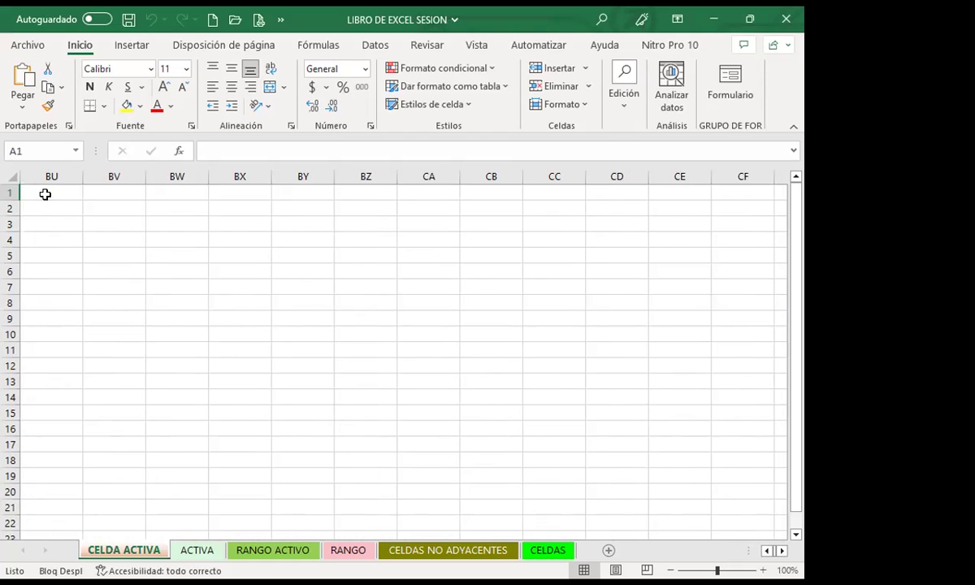
scroll(44, 194, "down", 7)
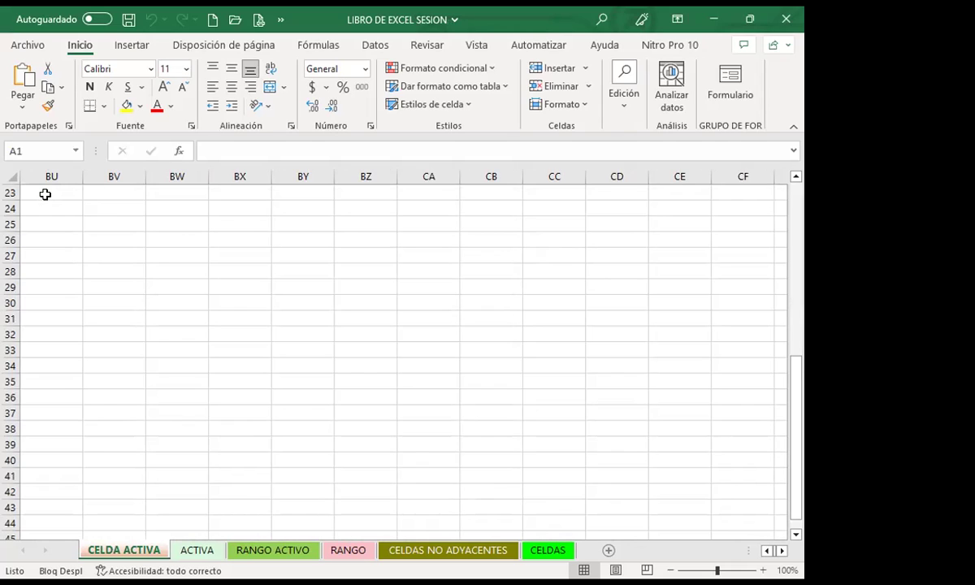
scroll(44, 194, "right", 4)
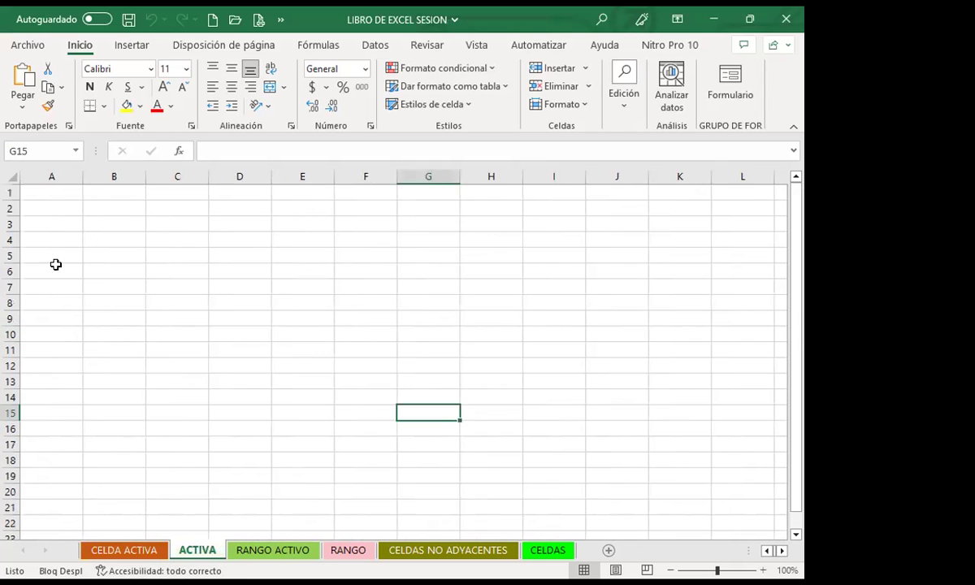
left_click(50, 199)
scroll(50, 199, "down", 6)
scroll(50, 199, "down", 2)
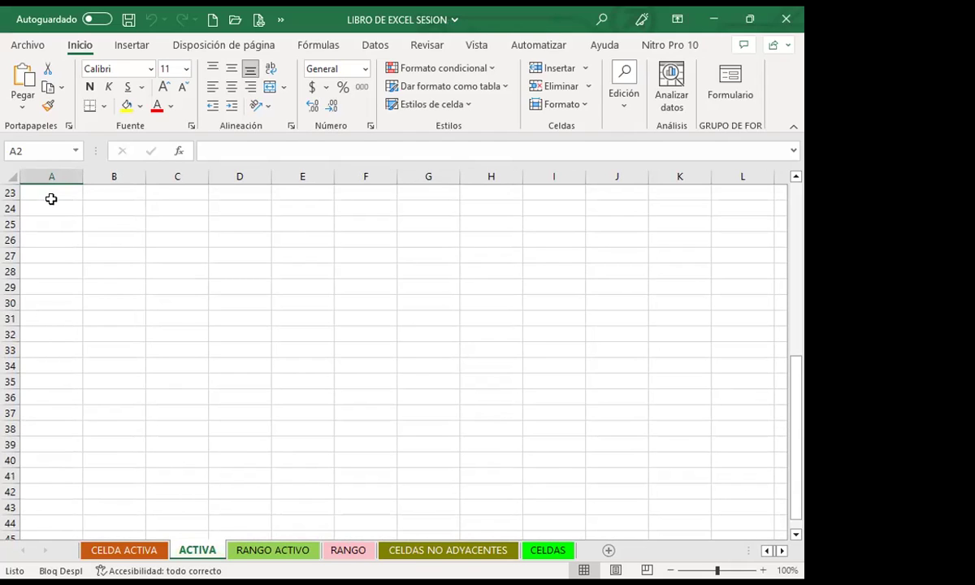
scroll(50, 199, "up", 7)
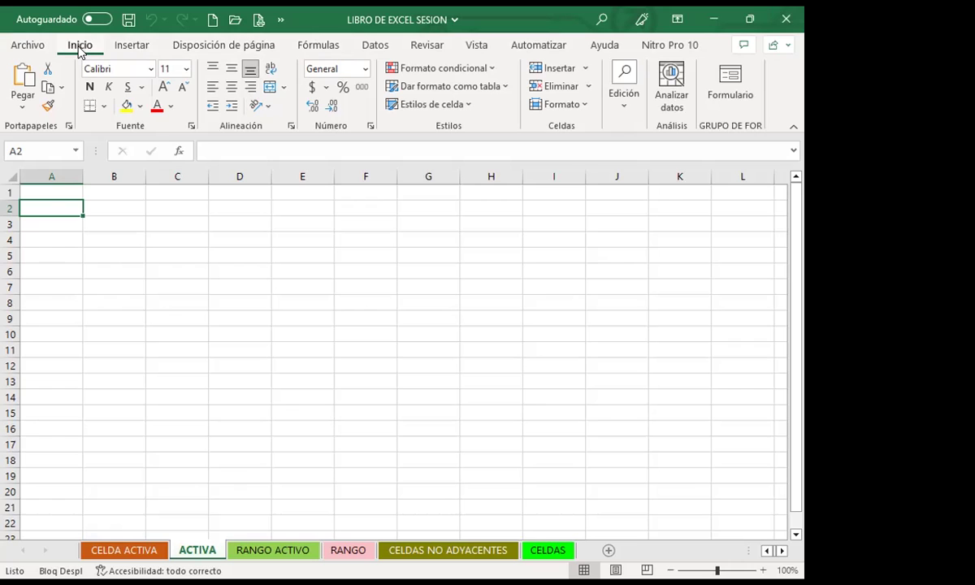
left_click(131, 47)
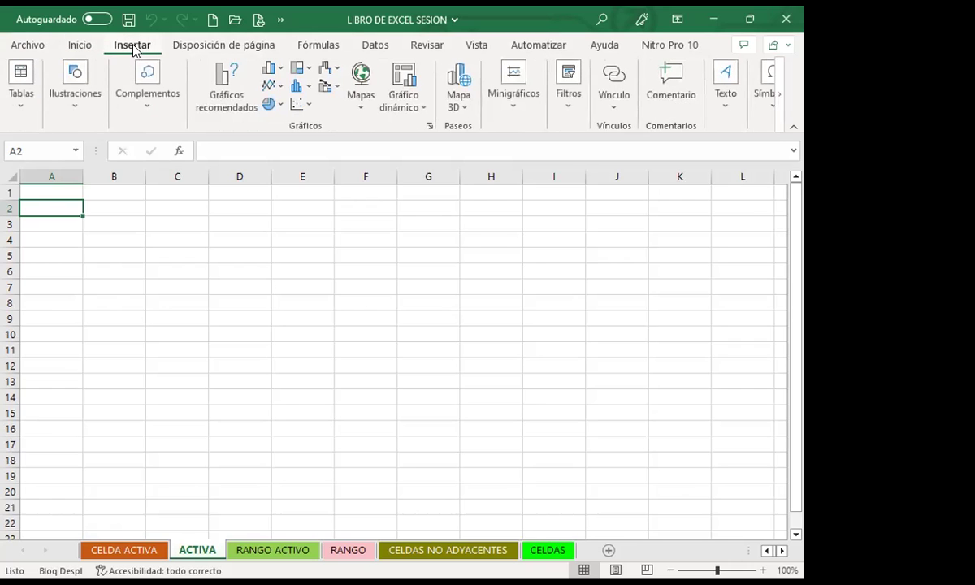
left_click(218, 51)
left_click(311, 50)
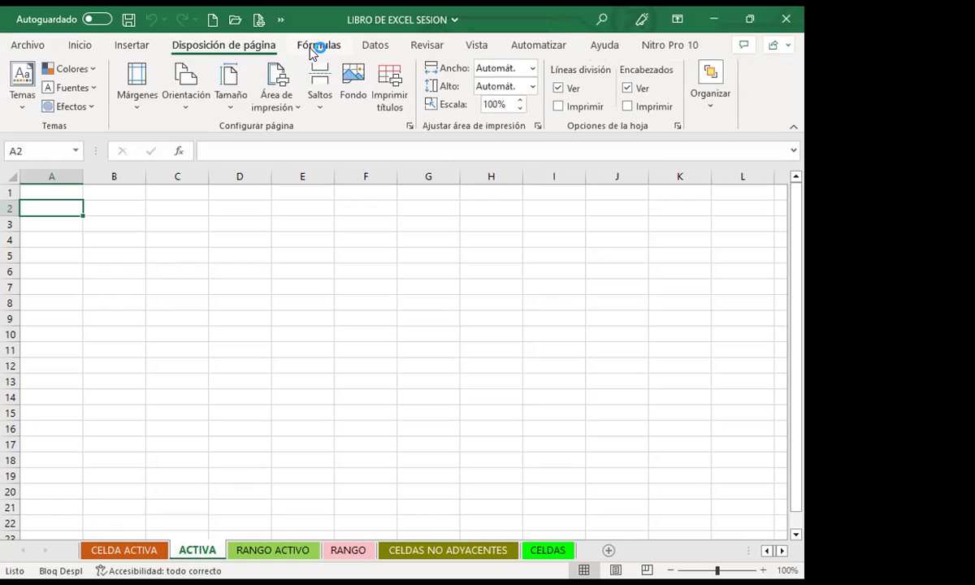
left_click(363, 49)
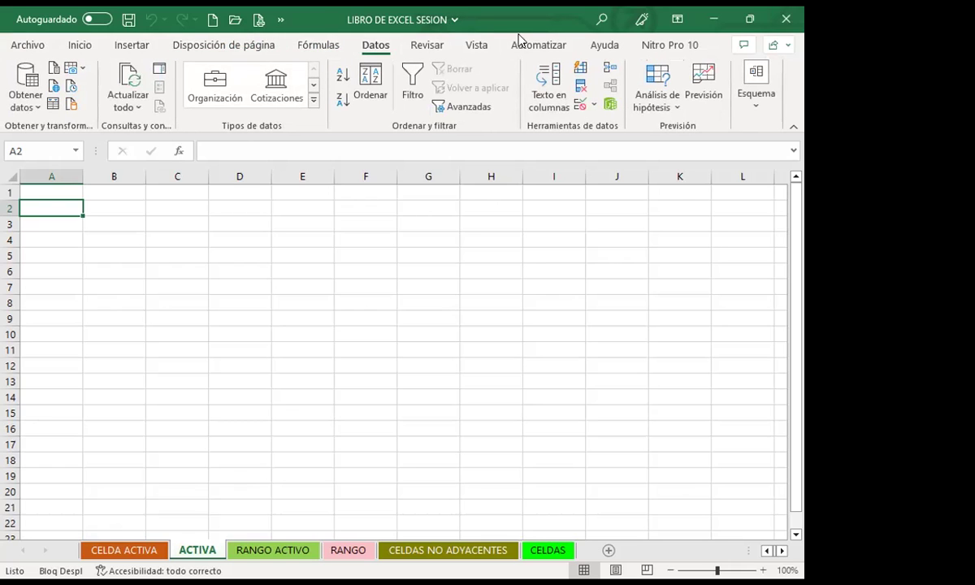
left_click(79, 47)
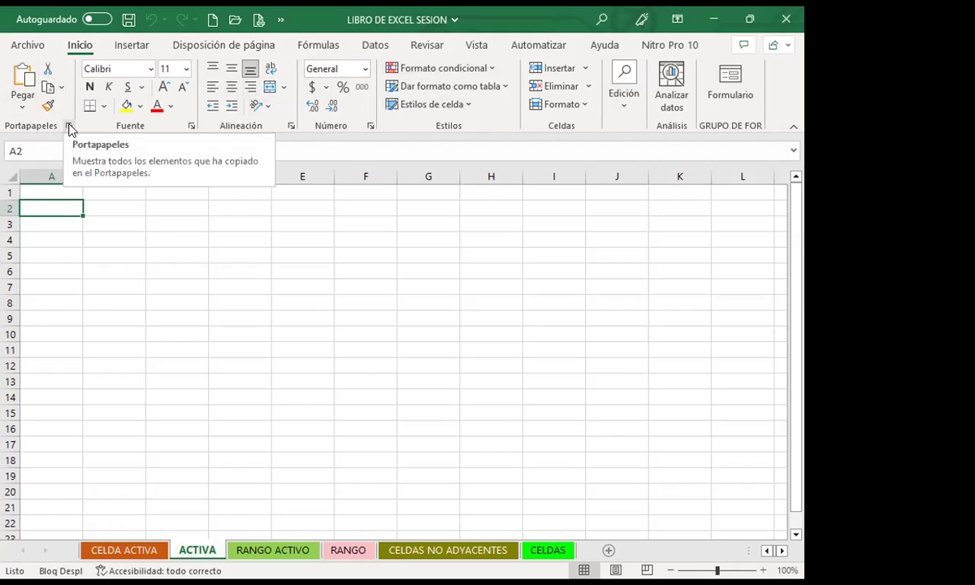
left_click(190, 127)
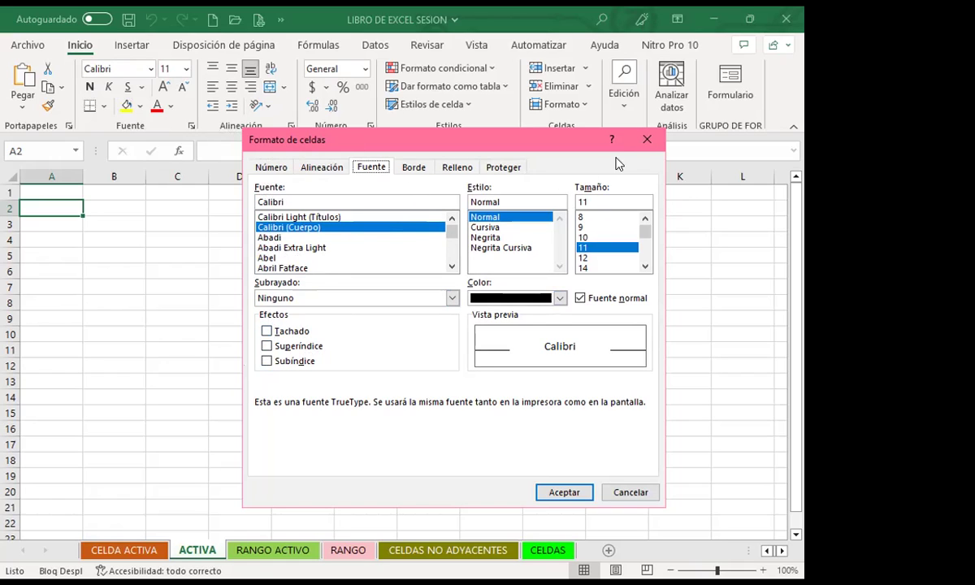
left_click(646, 138)
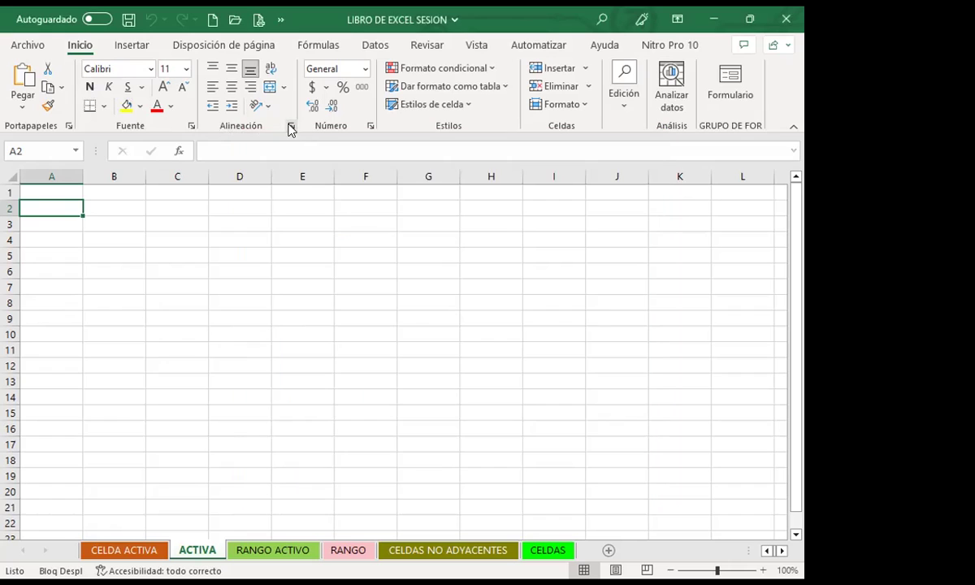
left_click(290, 127)
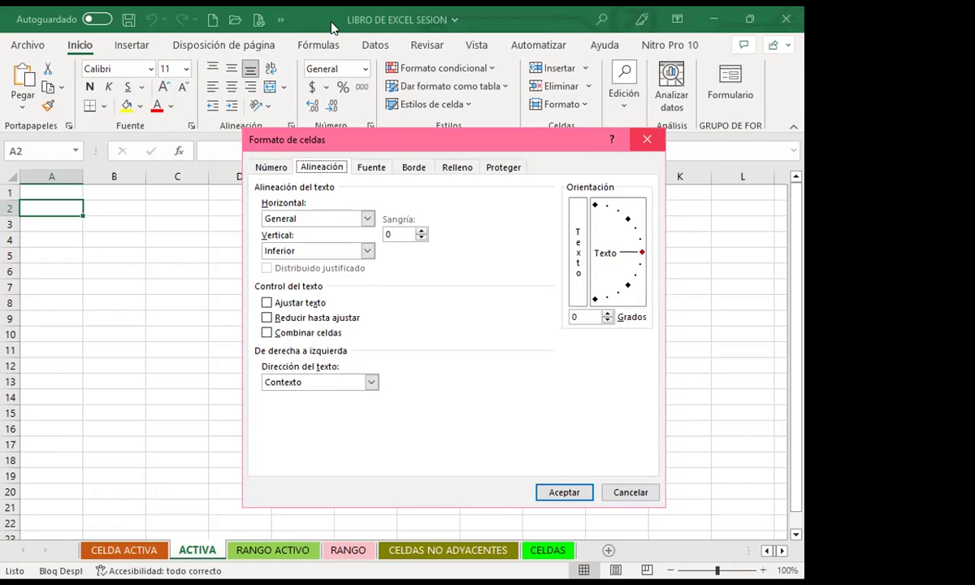
left_click(647, 142)
left_click(327, 213)
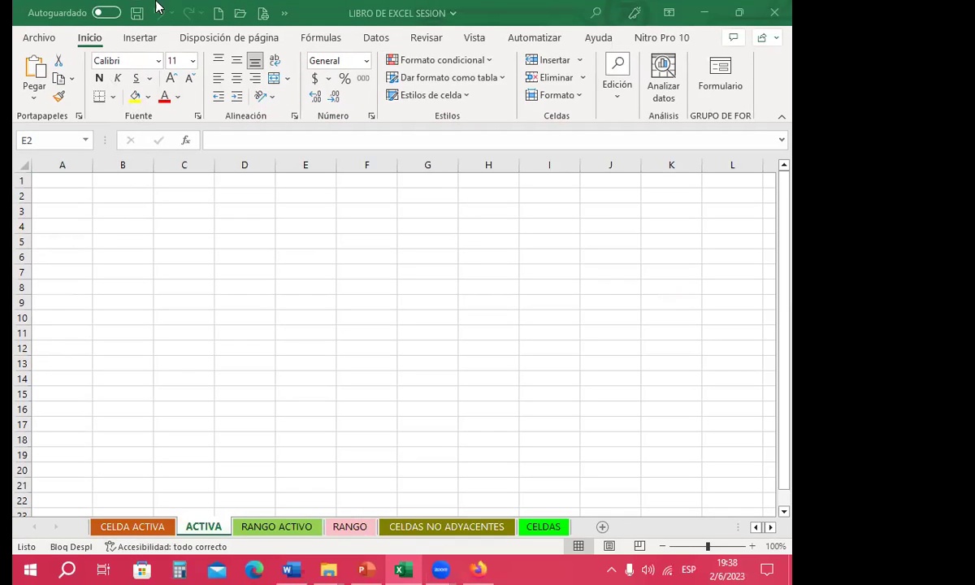
Create a new blank workbook with the Quick Access Toolbar's Nuevo button
left_click(218, 13)
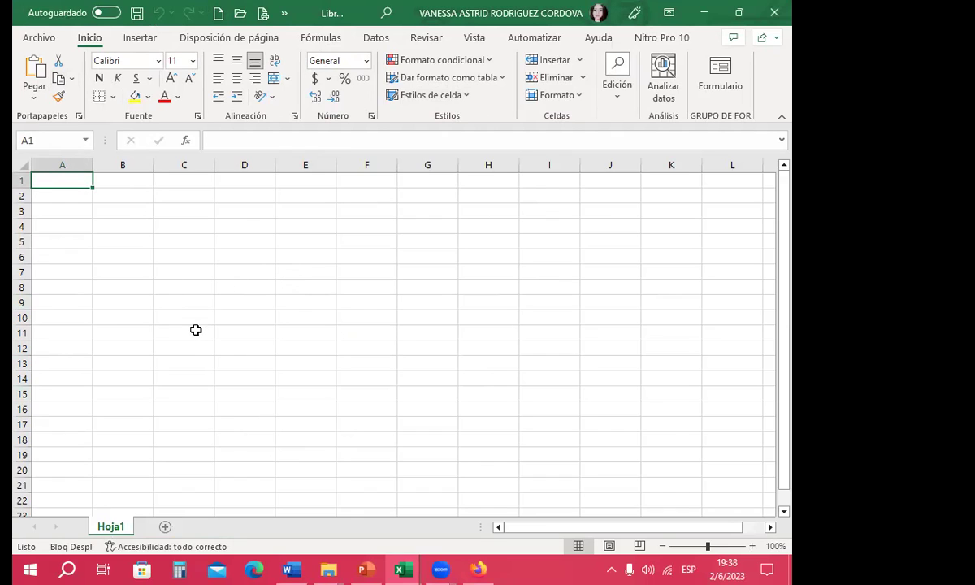
left_click(30, 38)
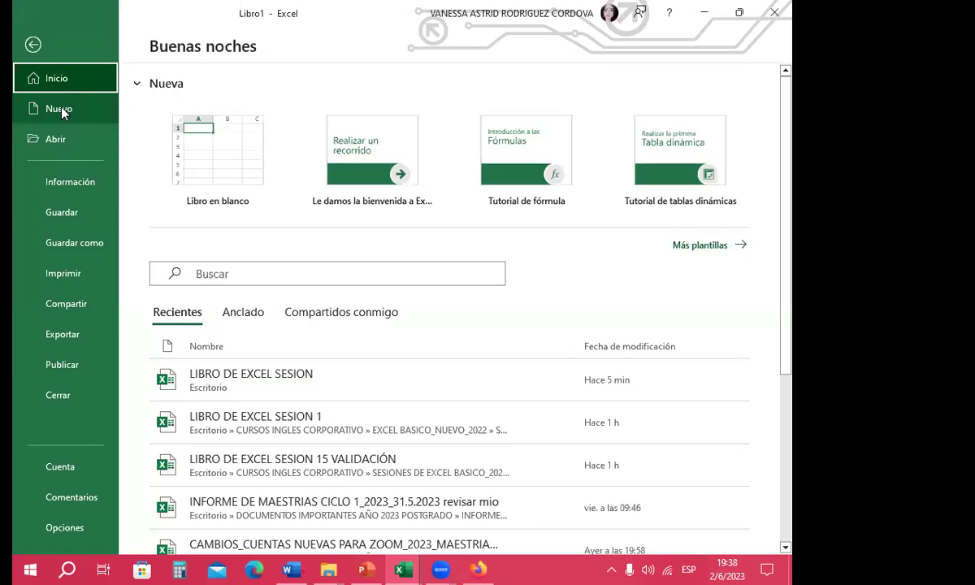
left_click(57, 139)
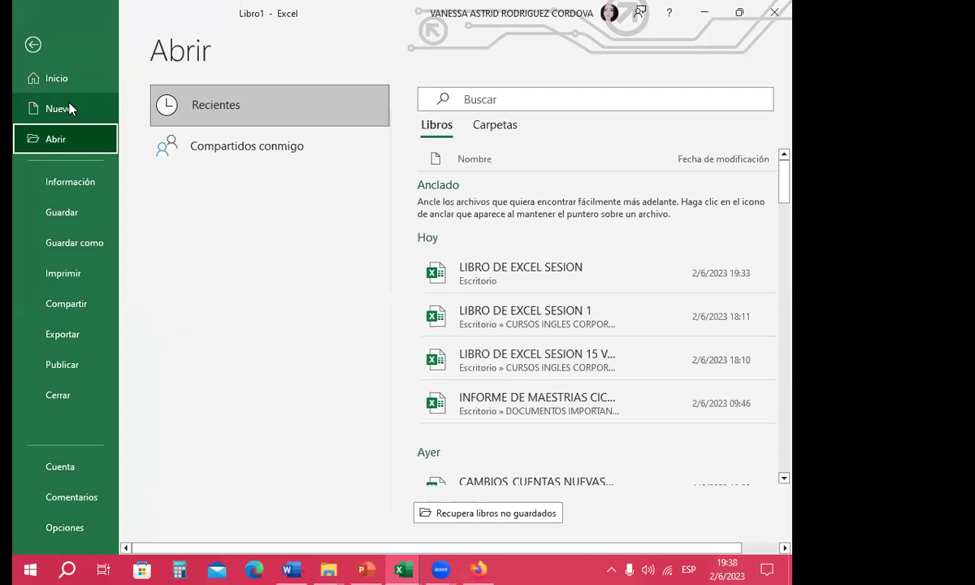
left_click(59, 108)
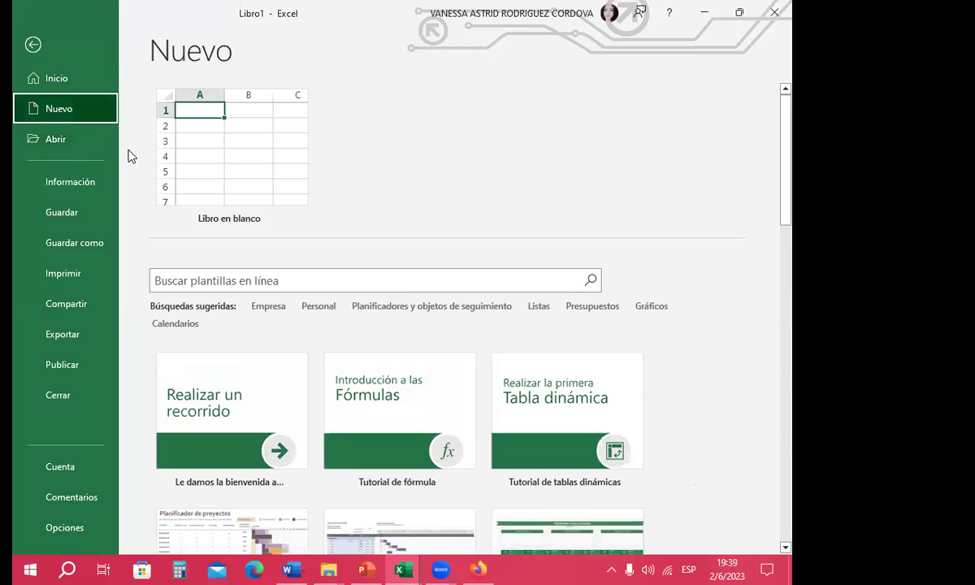
left_click(70, 85)
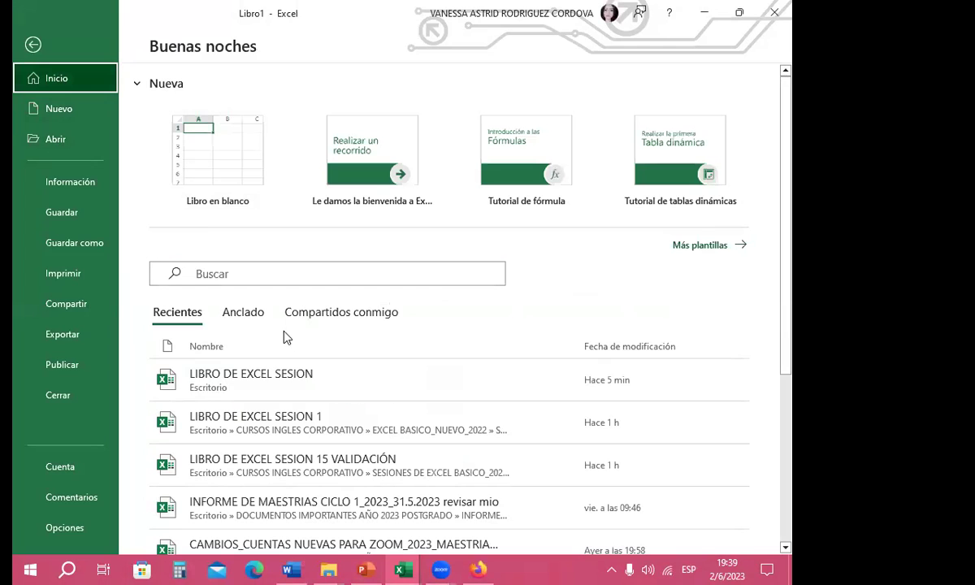
scroll(349, 386, "down", 2)
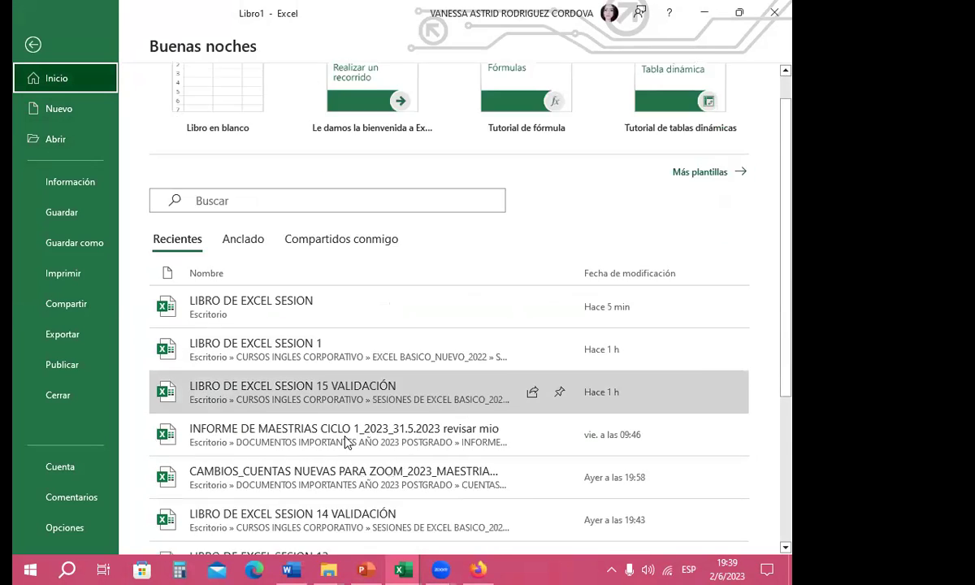
scroll(350, 411, "up", 3)
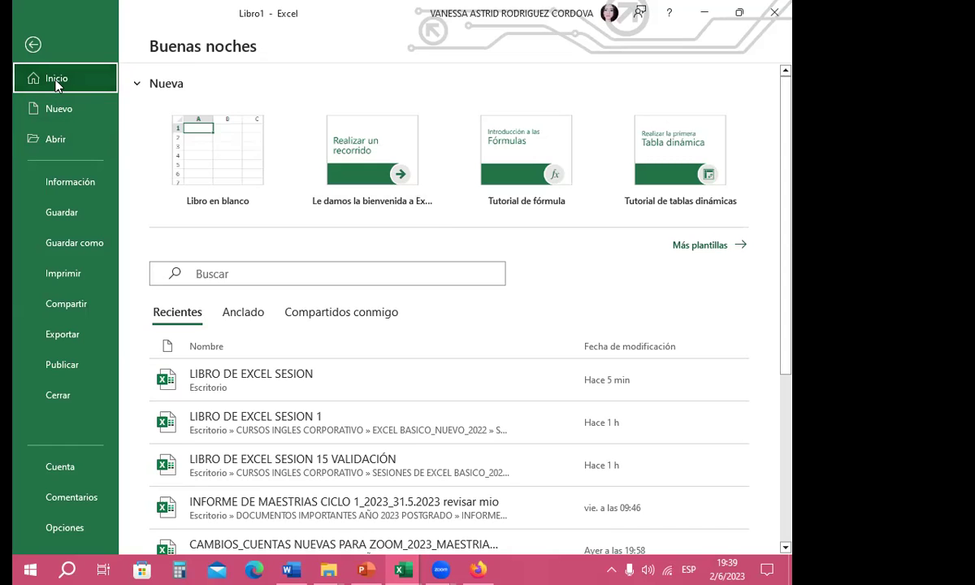
left_click(33, 45)
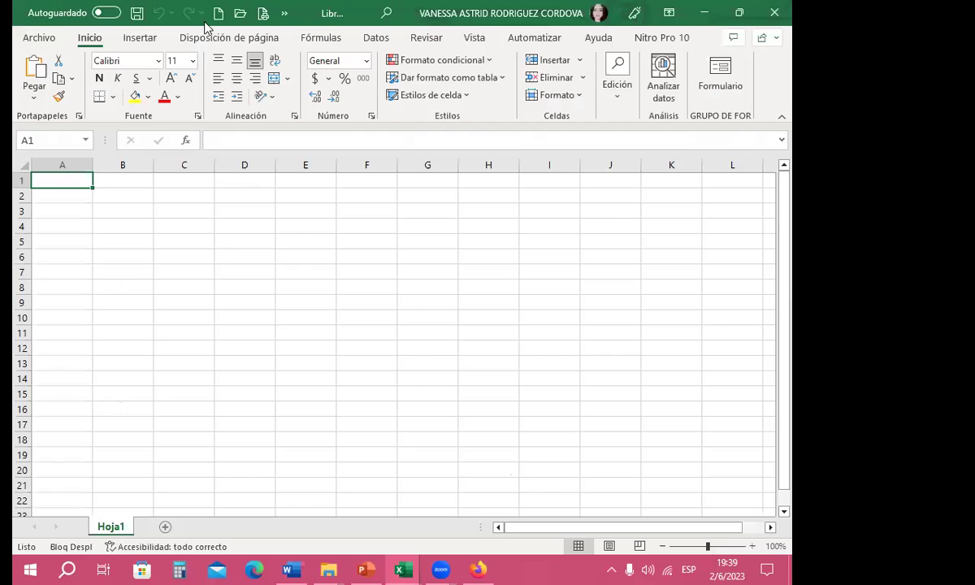
left_click(268, 287)
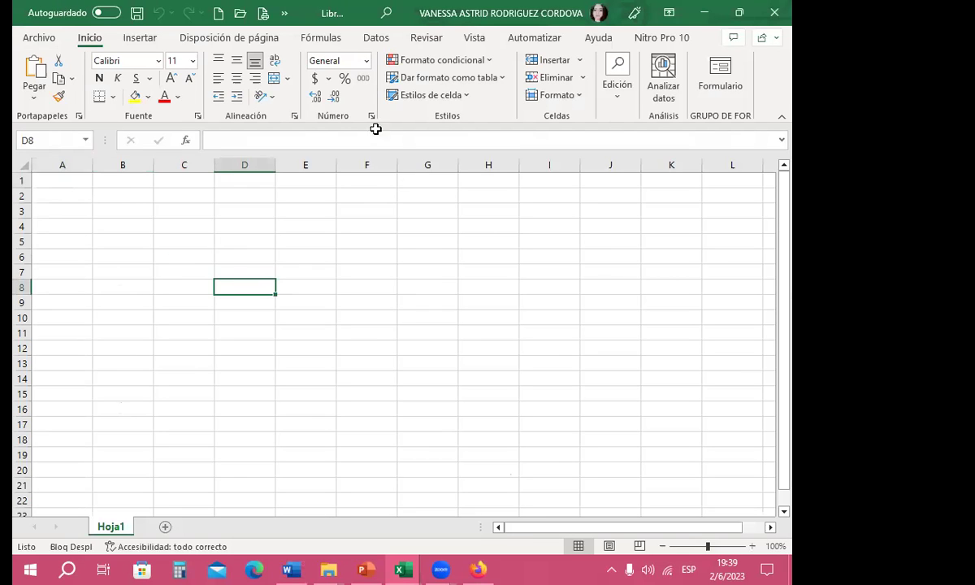
left_click(377, 329)
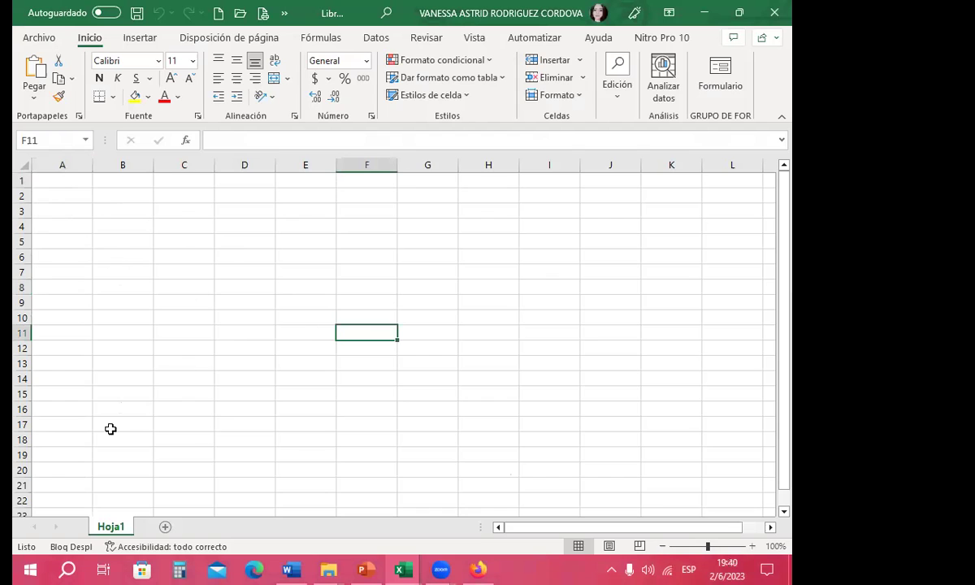
left_click(72, 188)
left_click(72, 177)
scroll(73, 178, "down", 7)
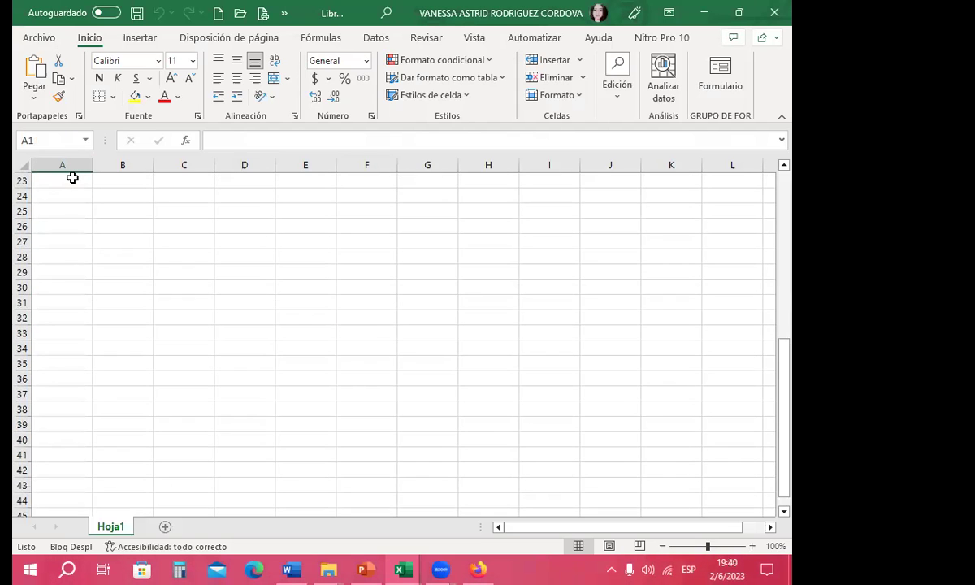
scroll(73, 178, "up", 7)
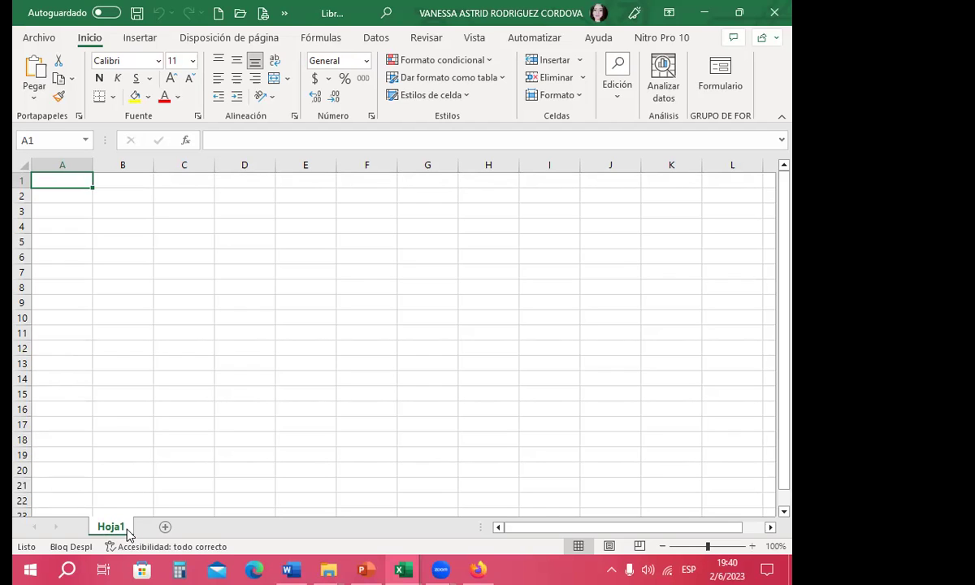
left_click(165, 527)
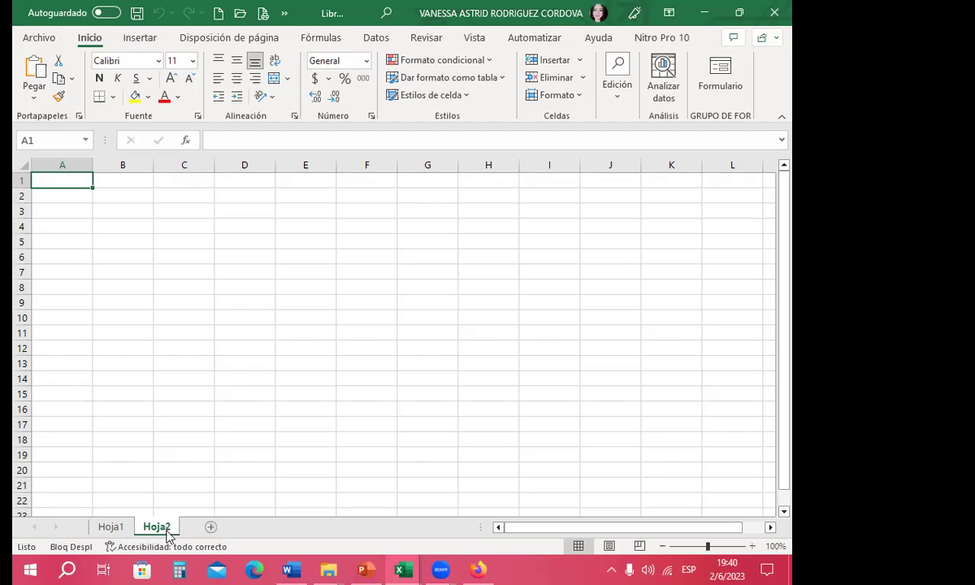
Add blank sheet Hoja3 with the new-sheet button, closing its tab menu unused
left_click(210, 527)
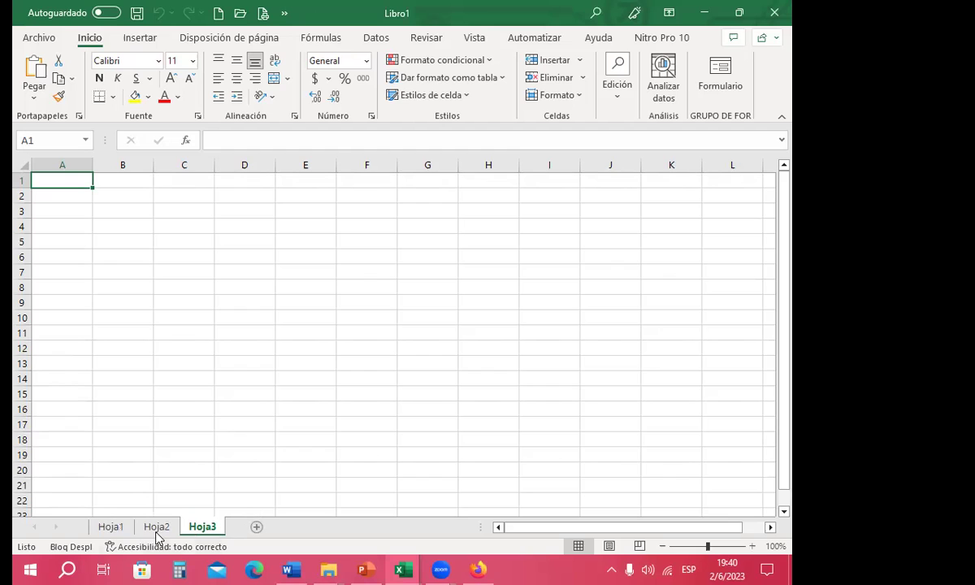
right_click(204, 530)
key("Escape")
Insert a blank Hoja de cálculo as Hoja4 and move it after Hoja3
right_click(197, 528)
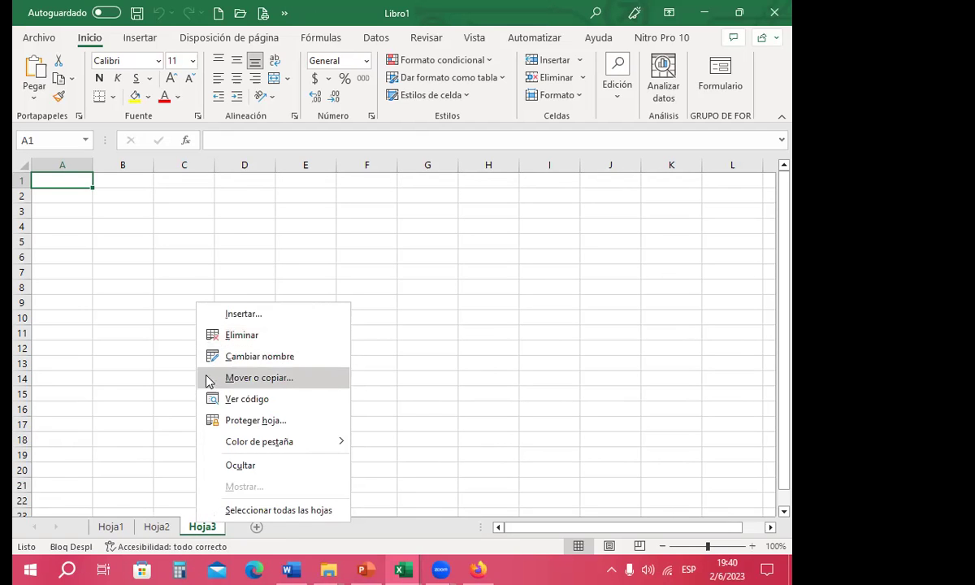
left_click(246, 315)
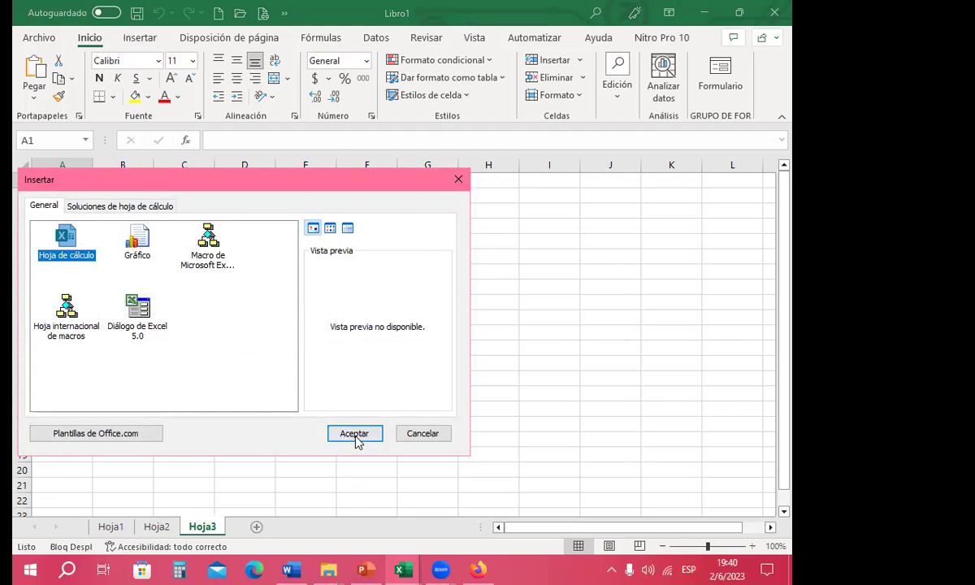
left_click(355, 437)
left_click_drag(197, 529, 261, 528)
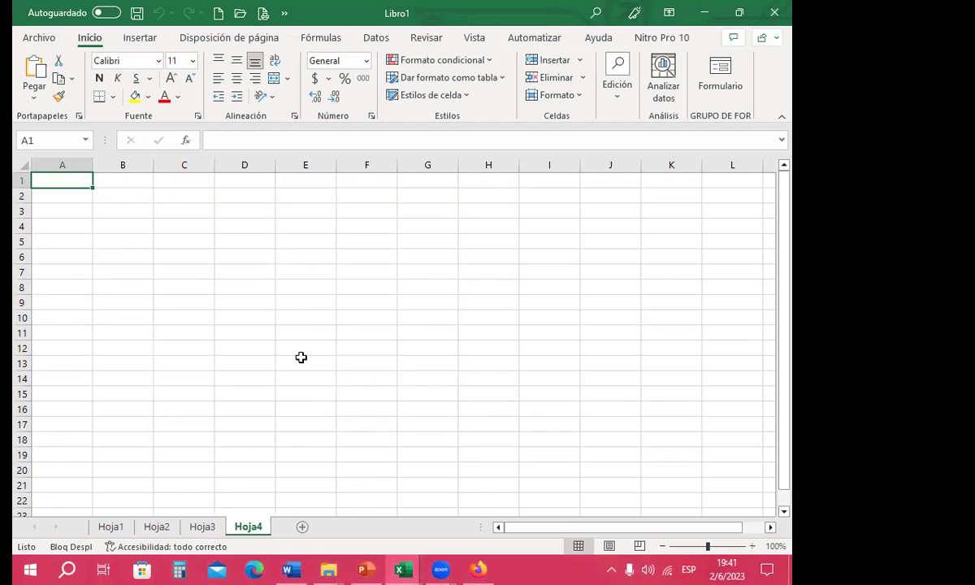
Insert another blank worksheet with Shift+F11
key("shift+F11")
key("shift+F11")
key("shift+F11")
key("shift+F11")
key("shift+F11")
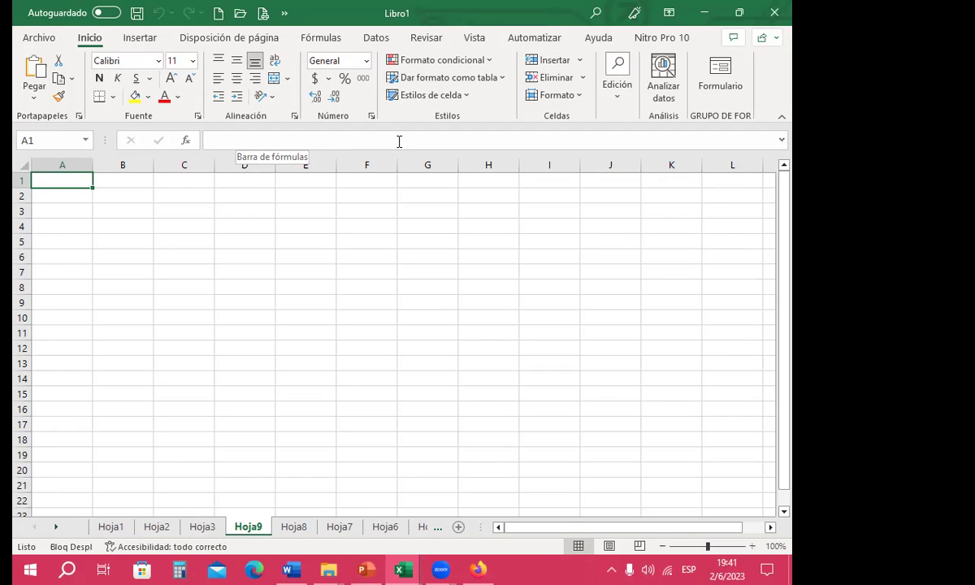
left_click(289, 244)
mouse_move(41, 180)
left_mouse_down()
mouse_move(657, 347)
mouse_move(719, 481)
left_mouse_up()
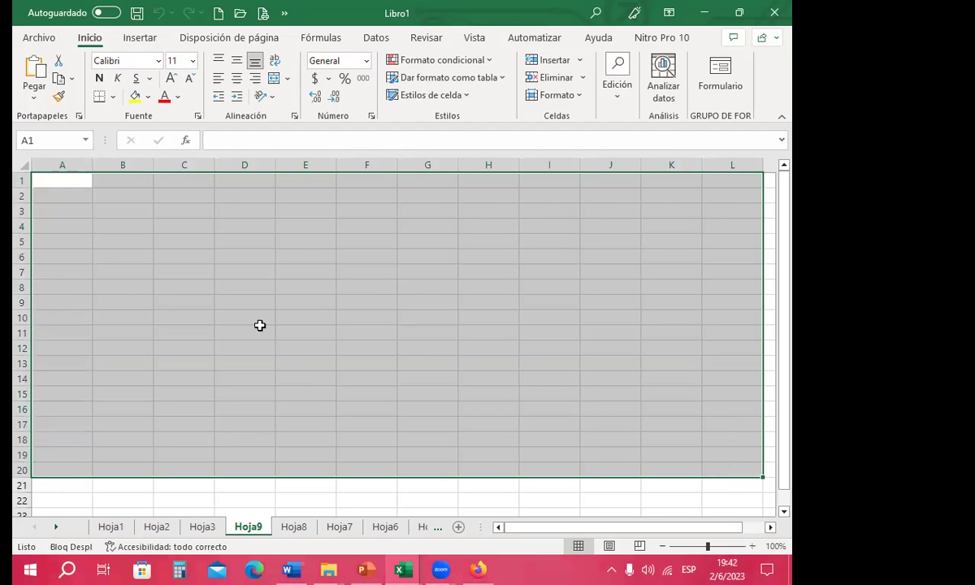
left_click(260, 319)
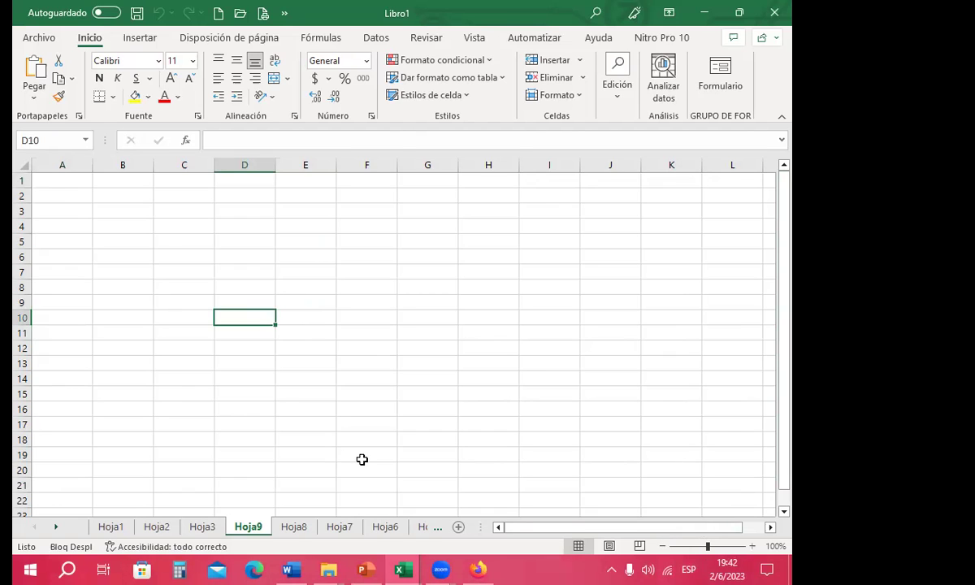
left_click(362, 459)
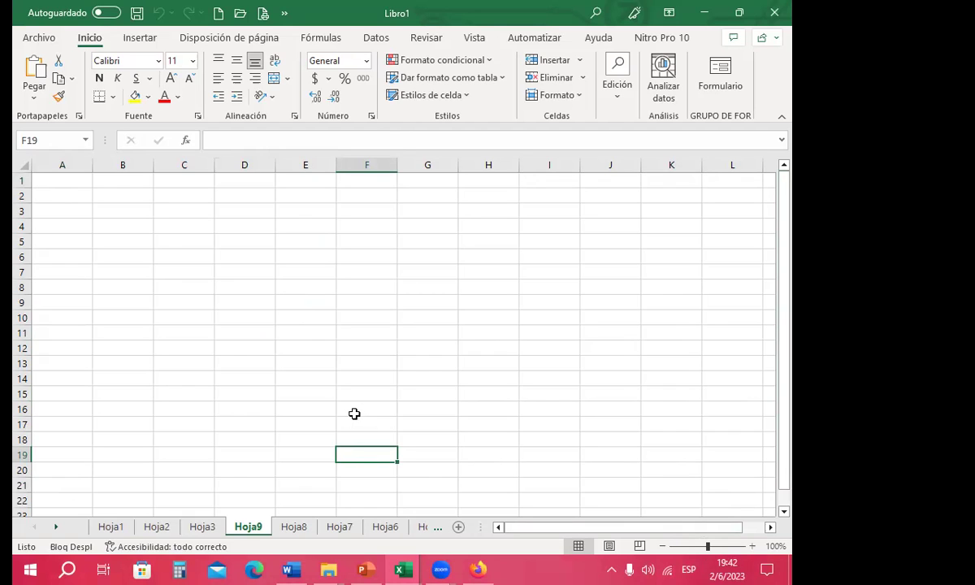
left_click(349, 408)
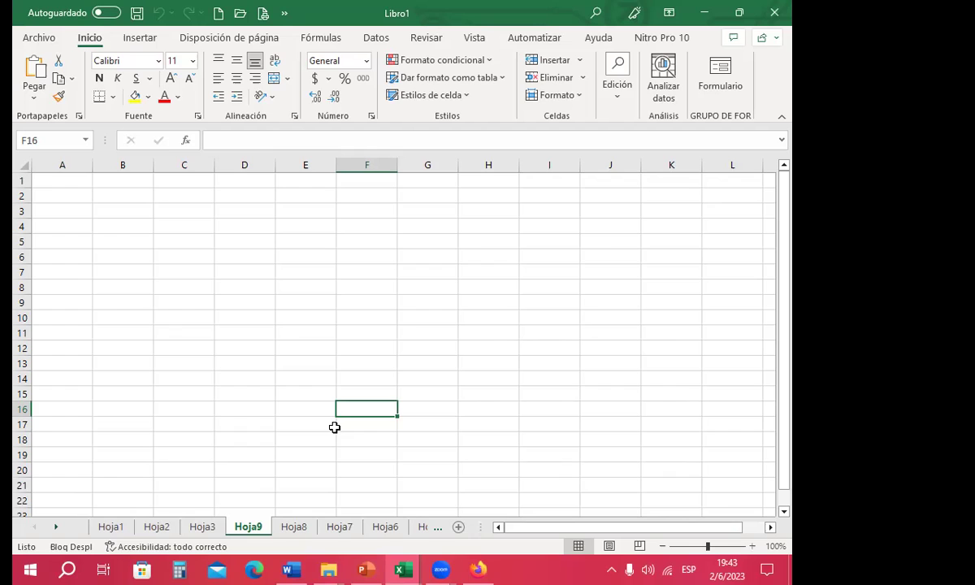
left_click(286, 404)
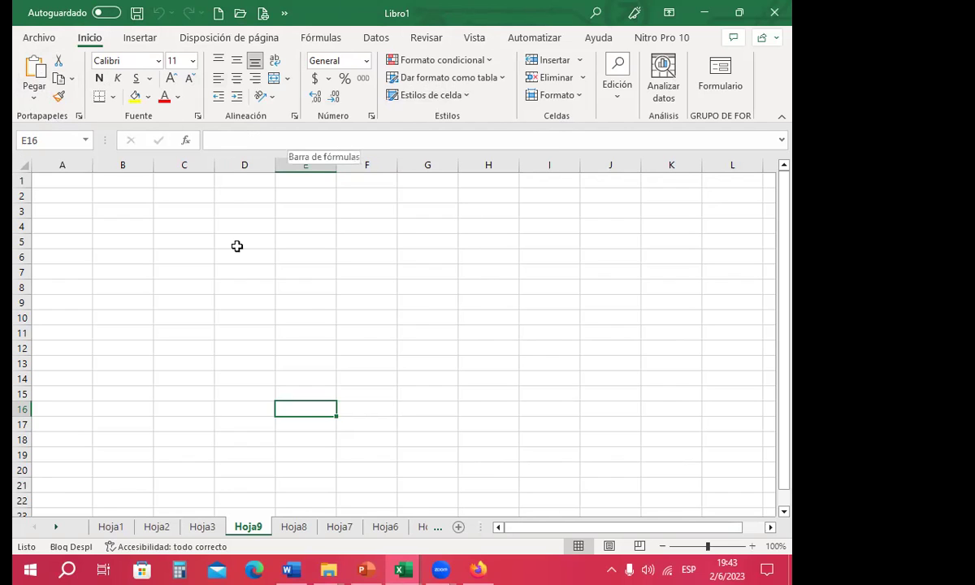
left_click(546, 385)
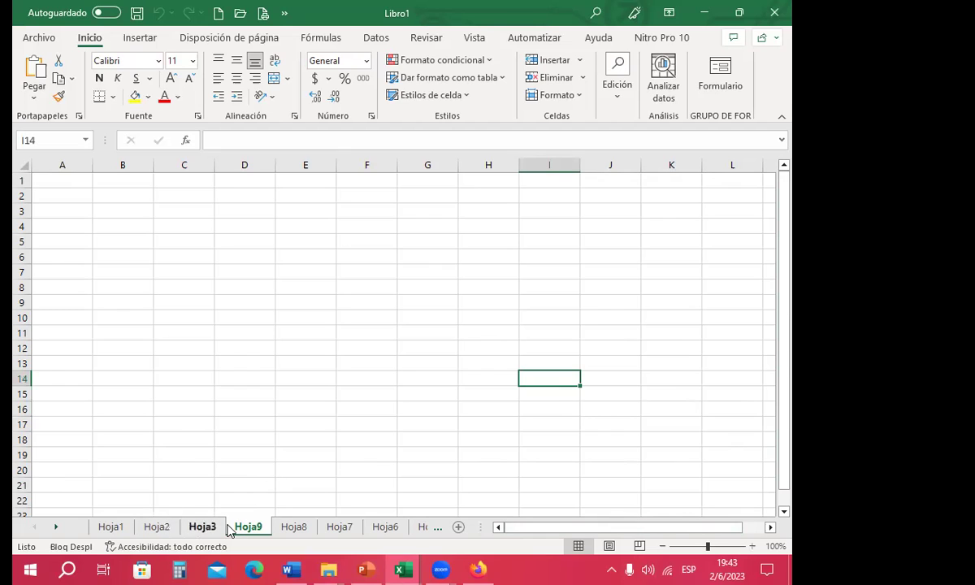
left_click(479, 425)
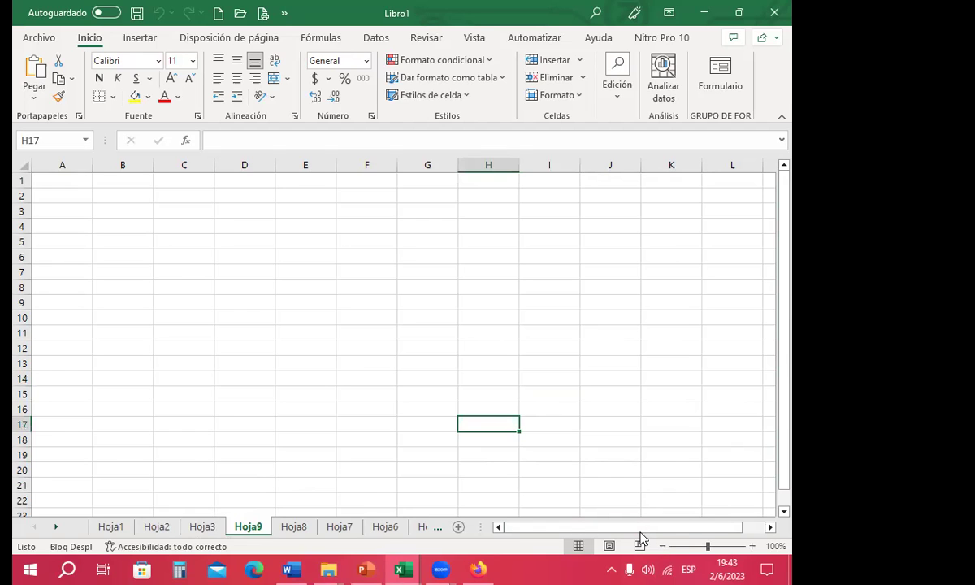
scroll(641, 537, "down", 1)
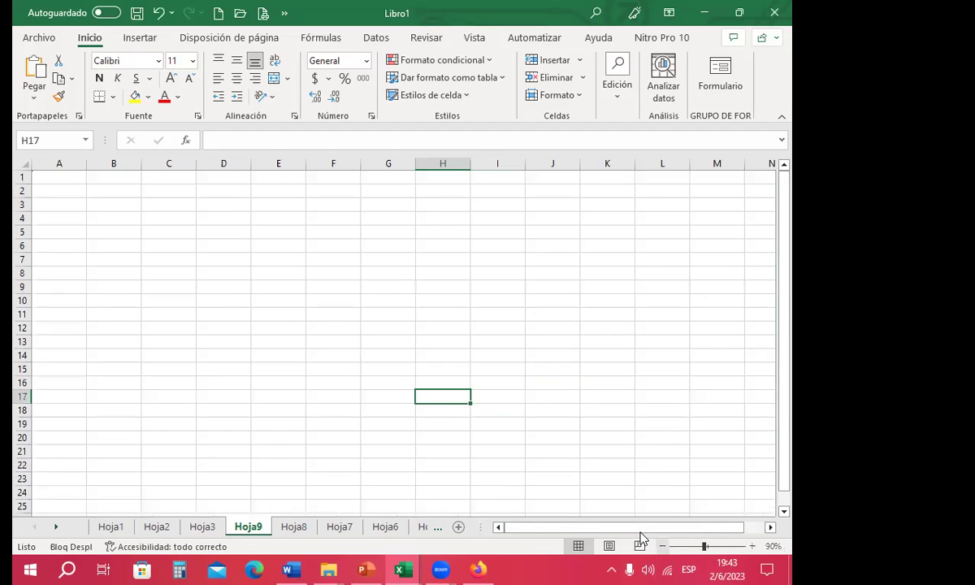
scroll(641, 537, "down", 1)
scroll(641, 537, "down", 1)
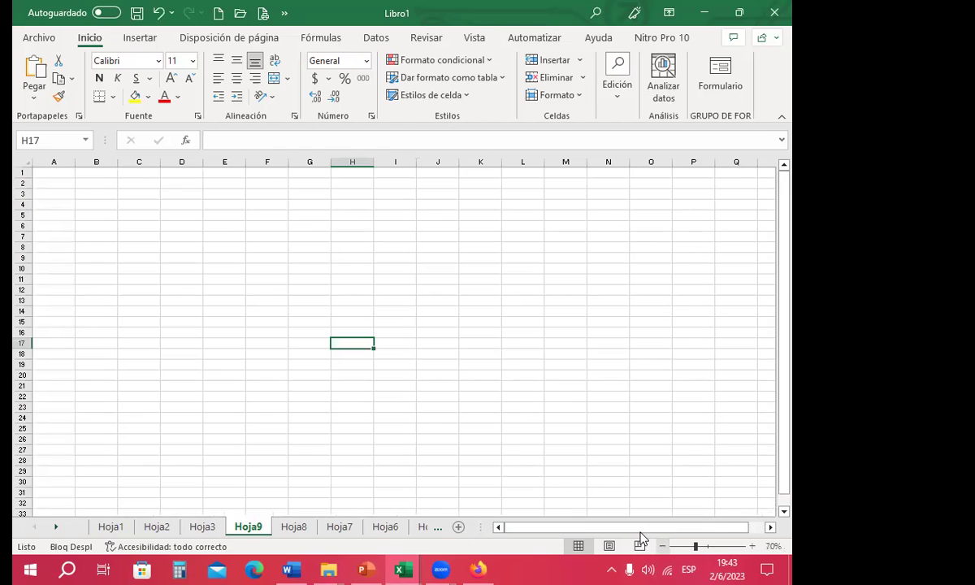
scroll(641, 537, "down", 1)
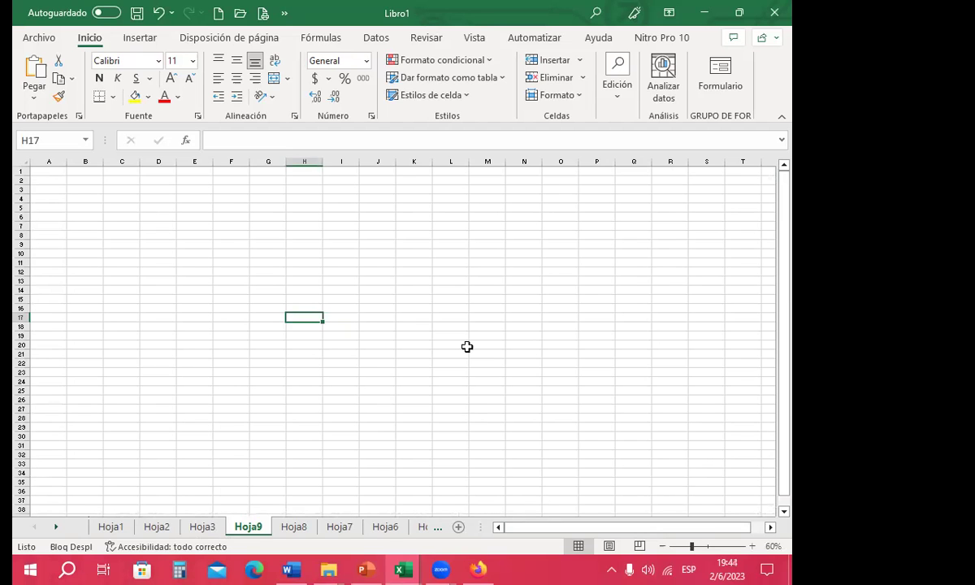
left_click(751, 546)
left_click(752, 546)
left_click(751, 546)
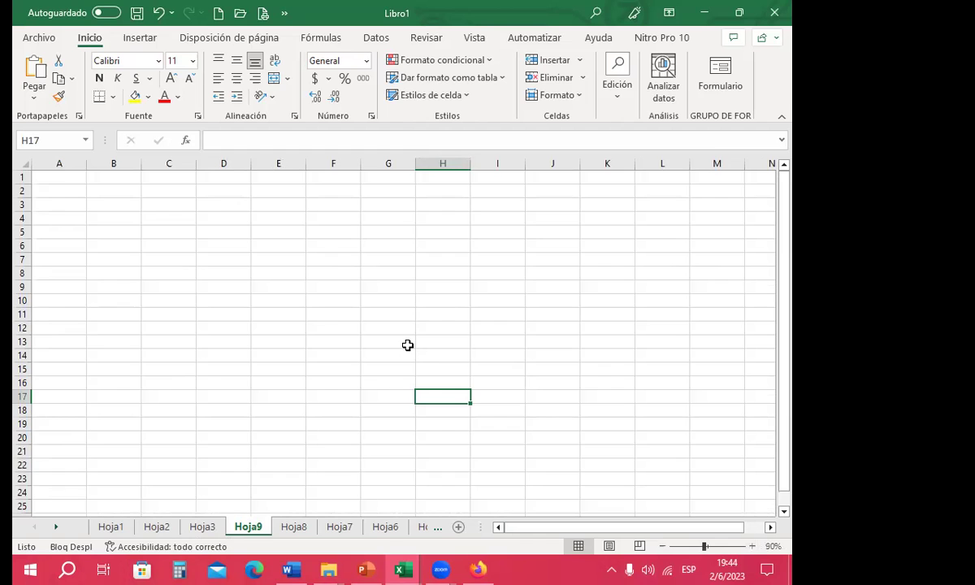
scroll(385, 380, "up", 1, "ctrl")
scroll(386, 379, "up", 1, "ctrl")
scroll(386, 378, "down", 2, "ctrl")
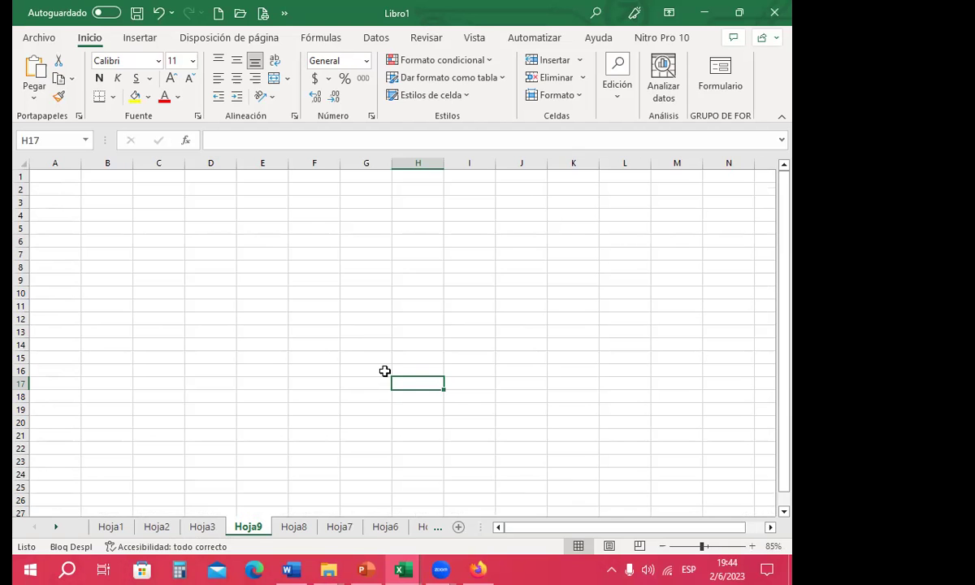
scroll(378, 376, "up", 2)
scroll(358, 365, "down", 1)
scroll(357, 364, "down", 2)
scroll(350, 362, "up", 1)
scroll(272, 358, "down", 2)
scroll(293, 375, "up", 3)
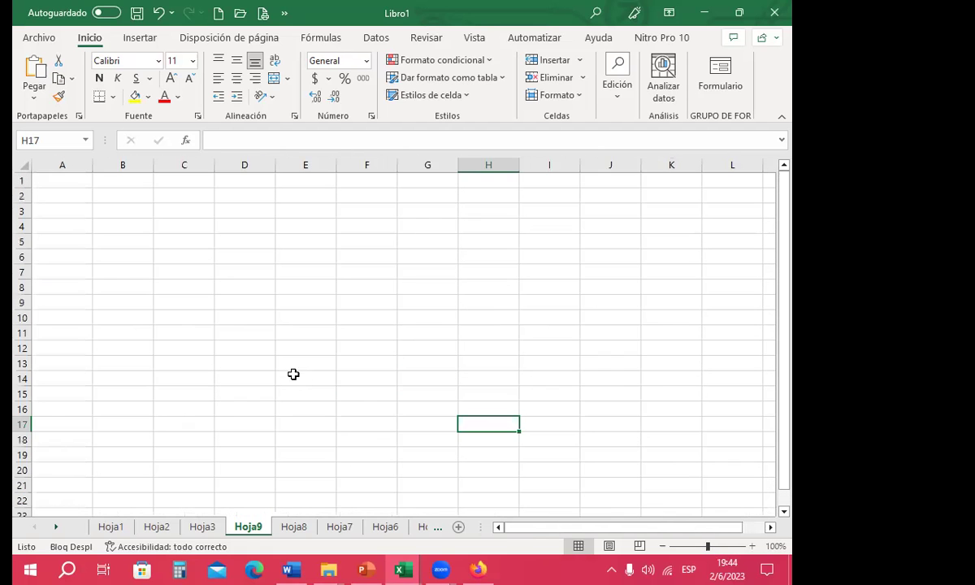
scroll(300, 376, "down", 1)
scroll(313, 382, "down", 1)
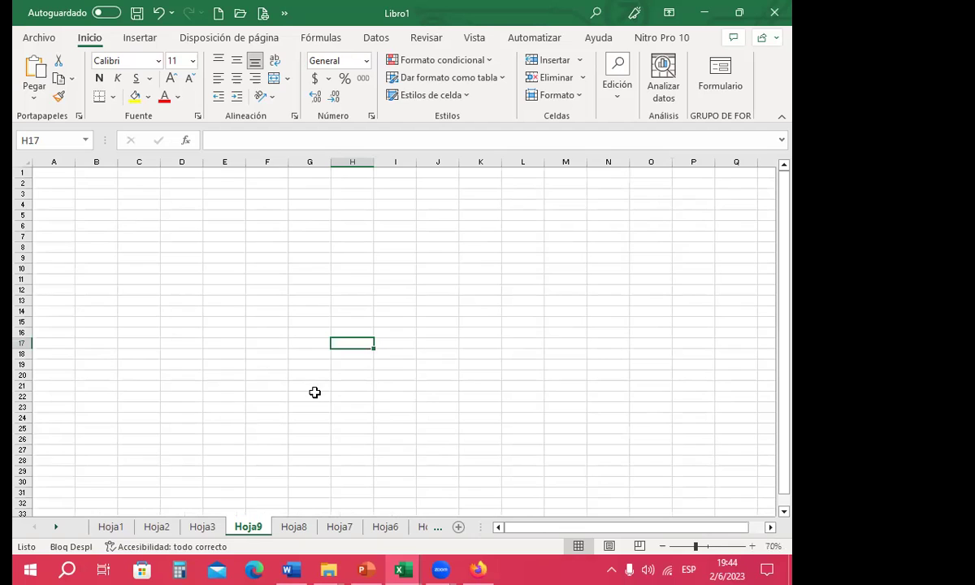
scroll(314, 392, "up", 1)
scroll(314, 386, "up", 1)
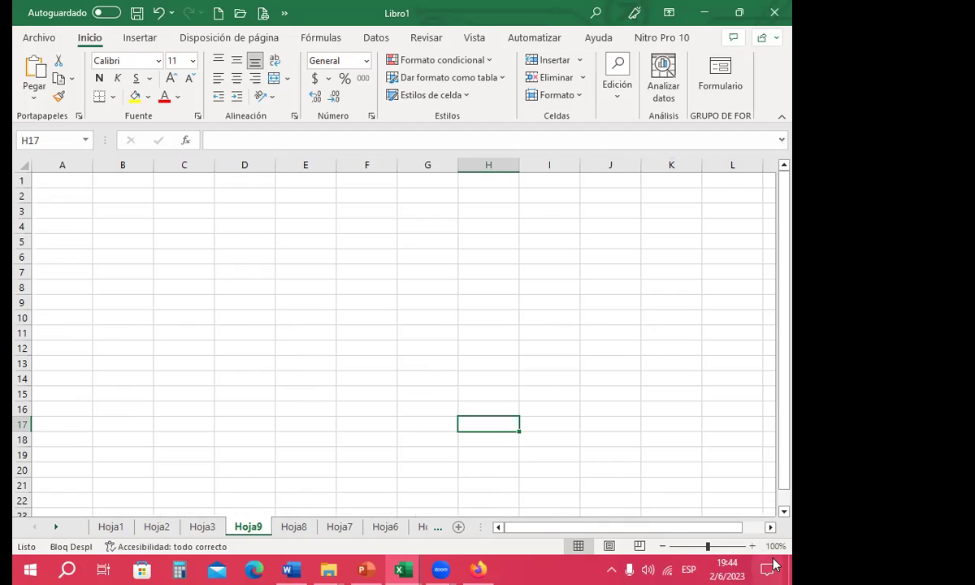
Select cells E9, E8, G10 and D11 in turn
left_click(298, 303)
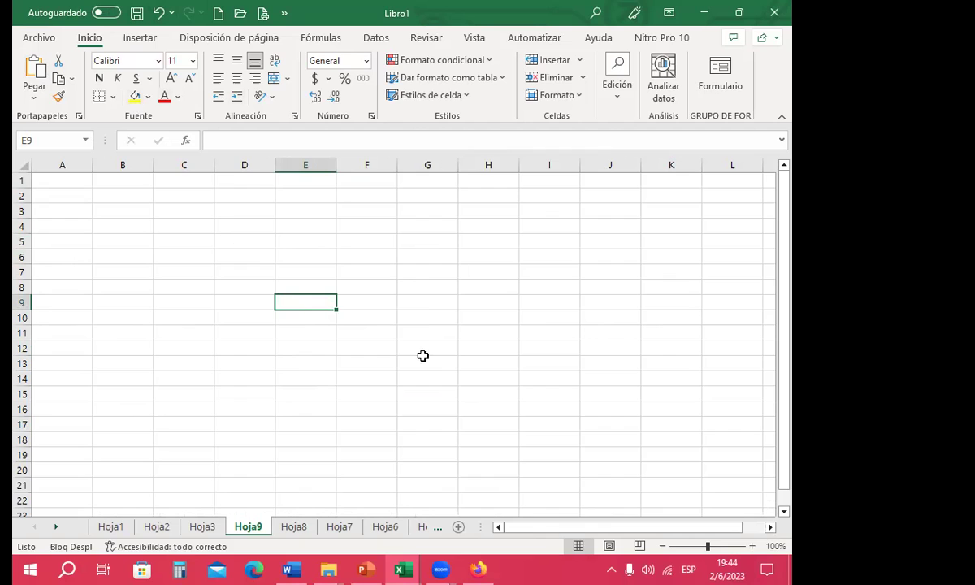
left_click(327, 281)
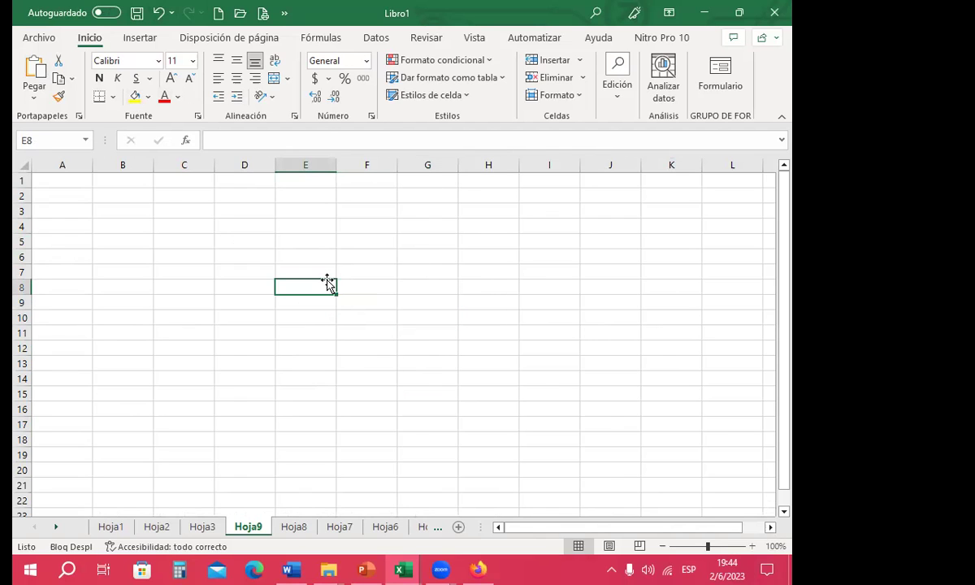
left_click(399, 322)
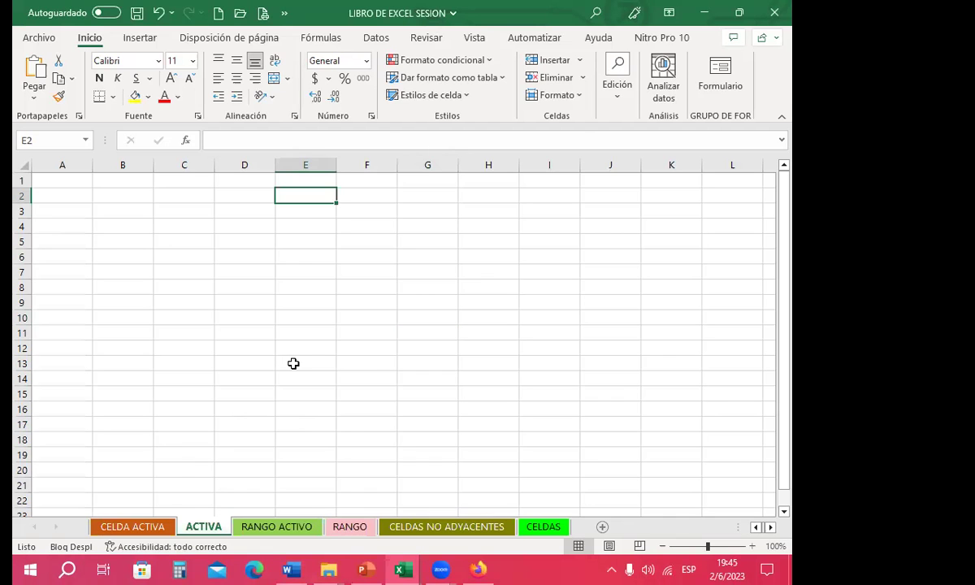
left_click(248, 348)
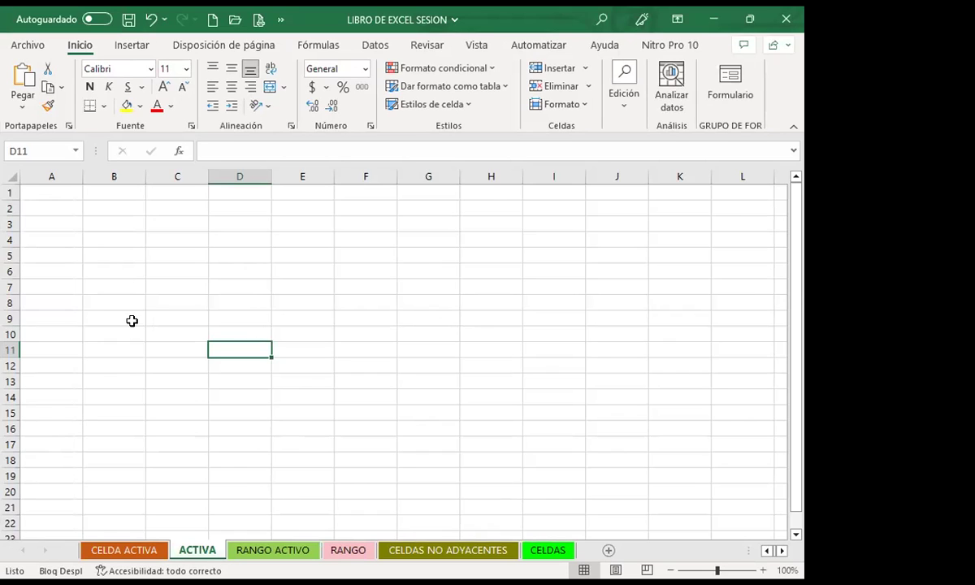
scroll(132, 321, "down", 6)
scroll(131, 321, "down", 2)
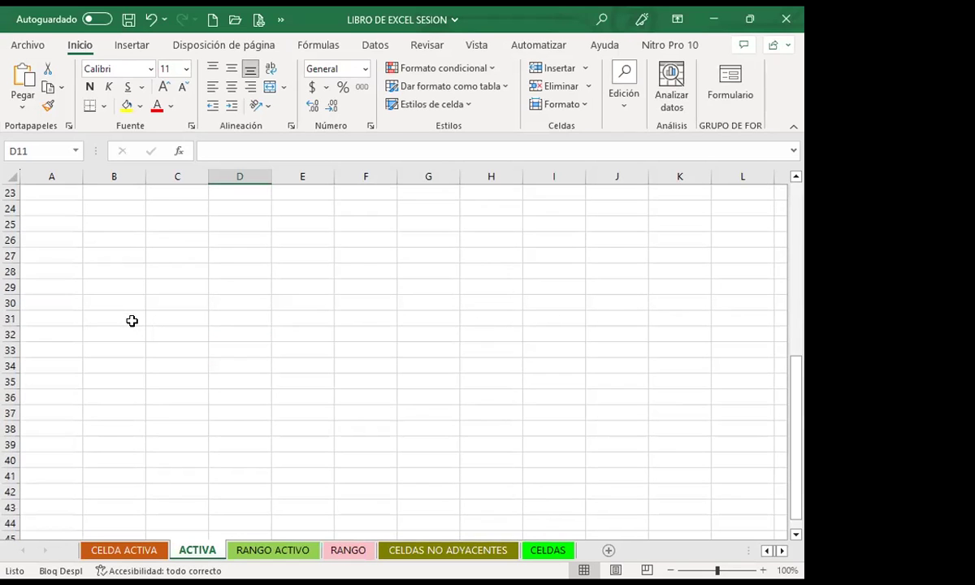
scroll(131, 321, "up", 7)
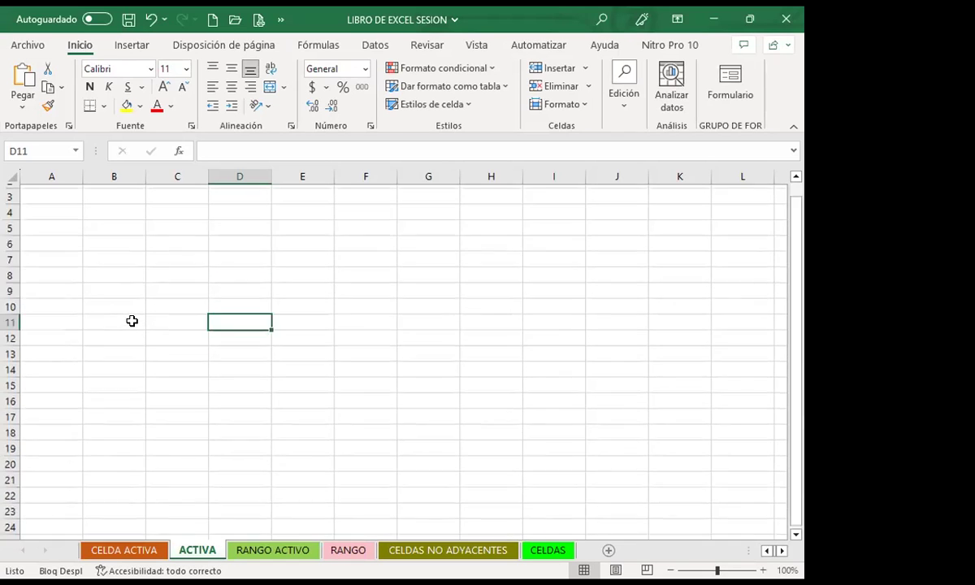
key("ctrl+shift+Up")
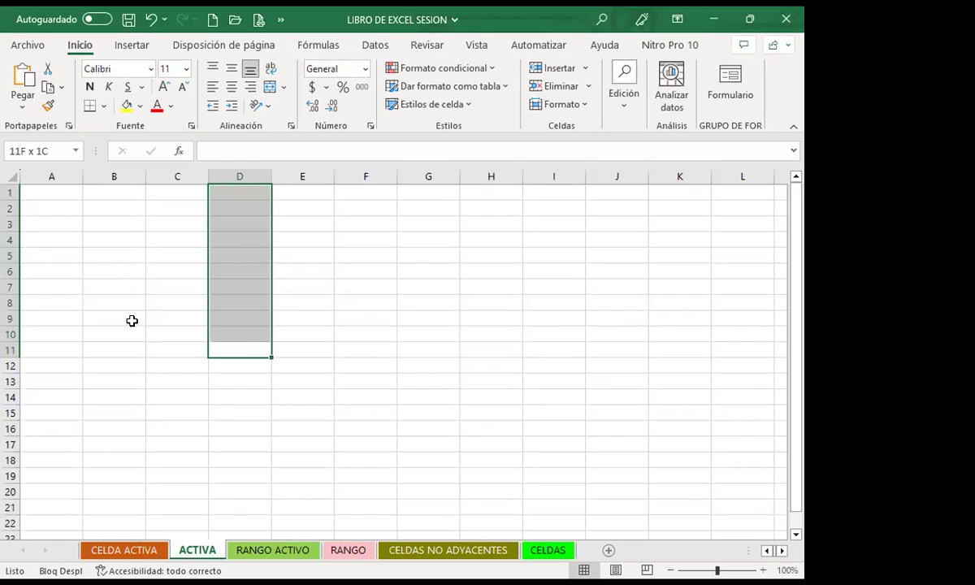
key("ctrl+shift+Down")
left_click(91, 316)
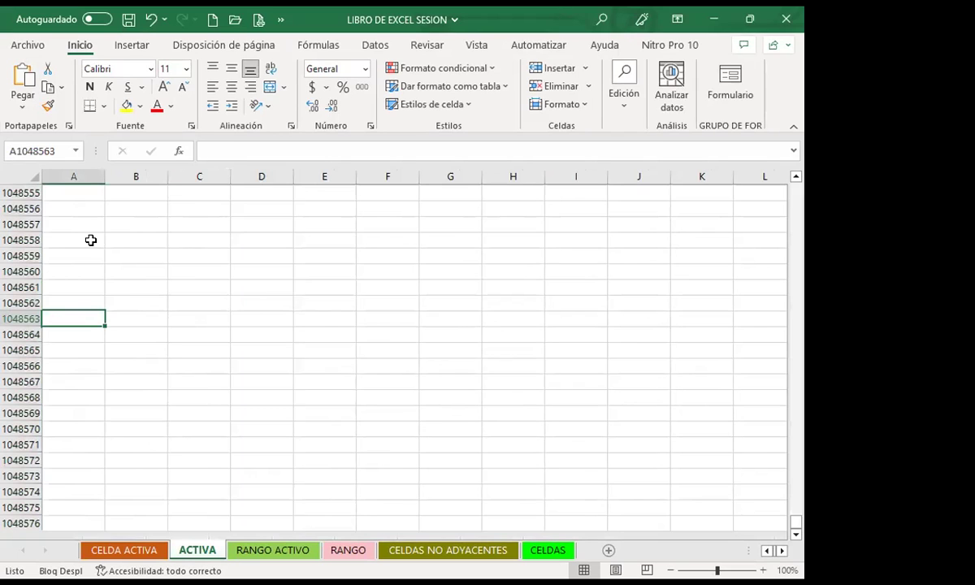
key("ctrl+shift+Down")
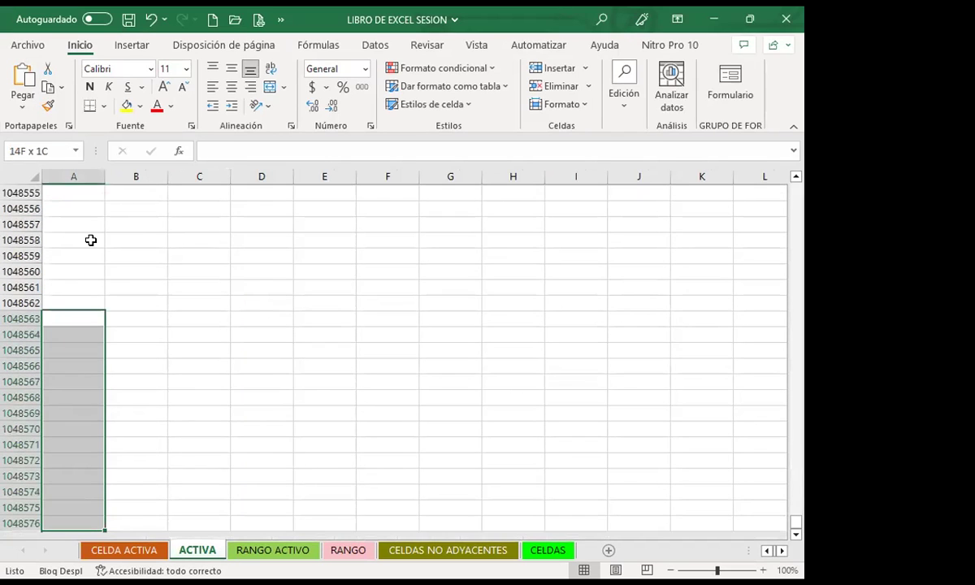
left_click(204, 333)
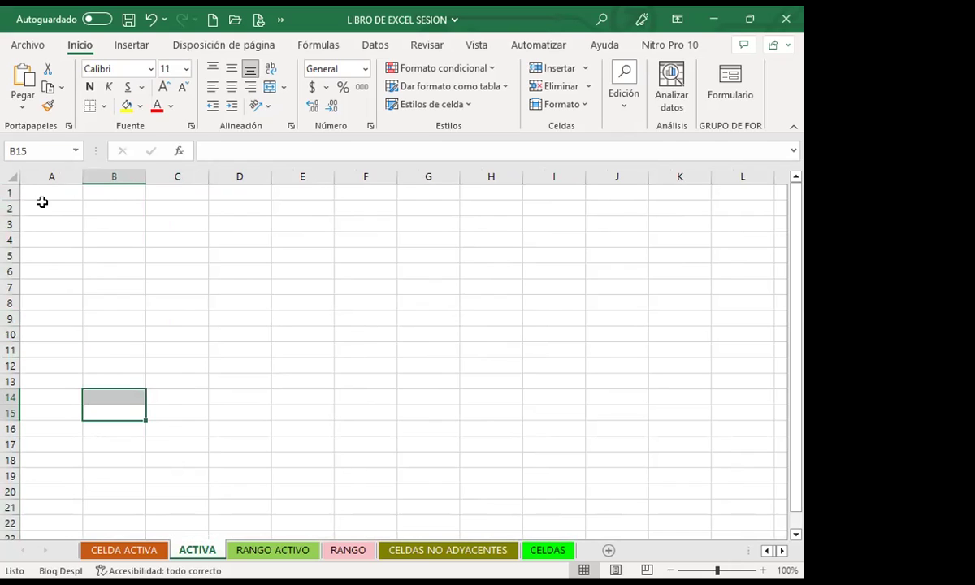
left_click(50, 192)
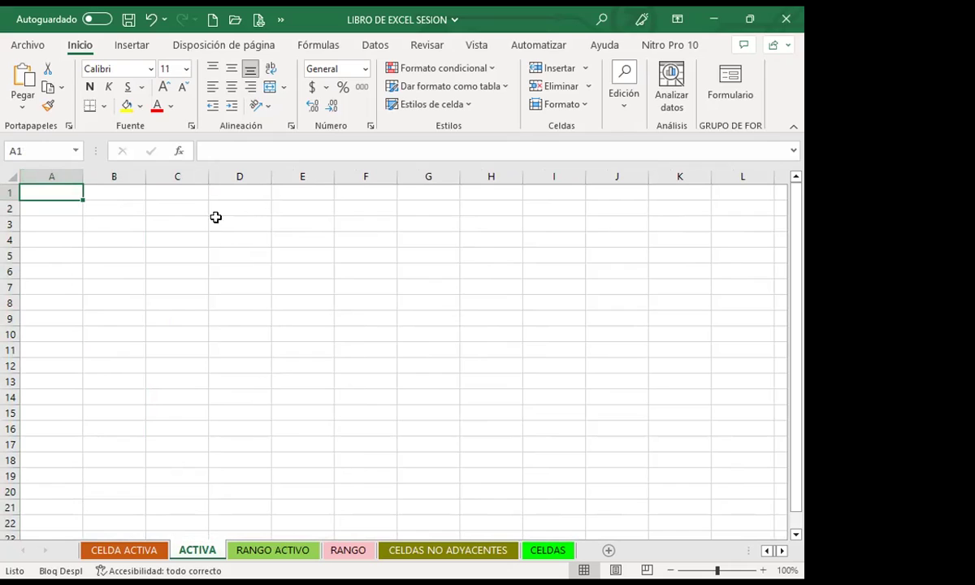
left_click(103, 204)
left_click(49, 192)
key("alt+Page_Down")
key("Page_Down")
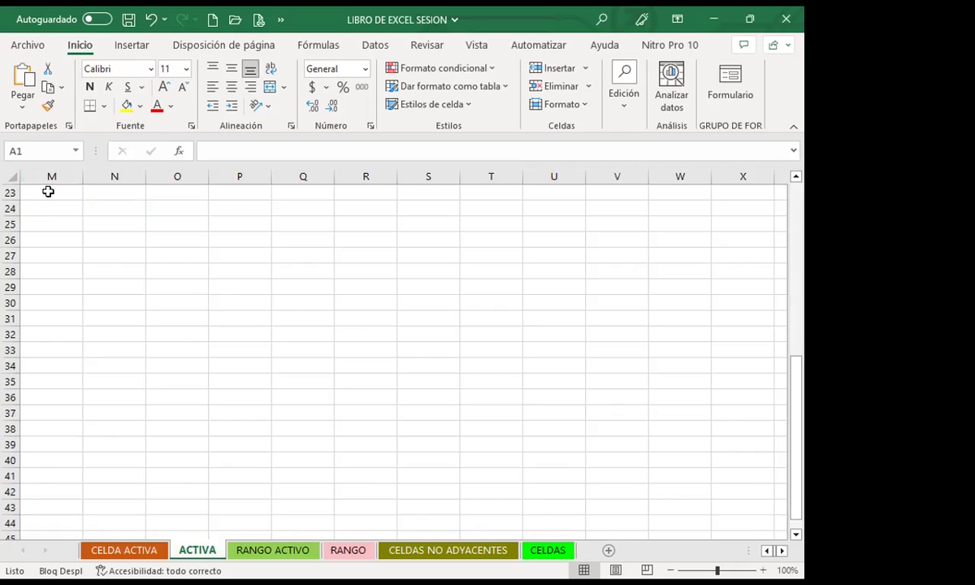
scroll(49, 192, "up", 7)
left_click(71, 240)
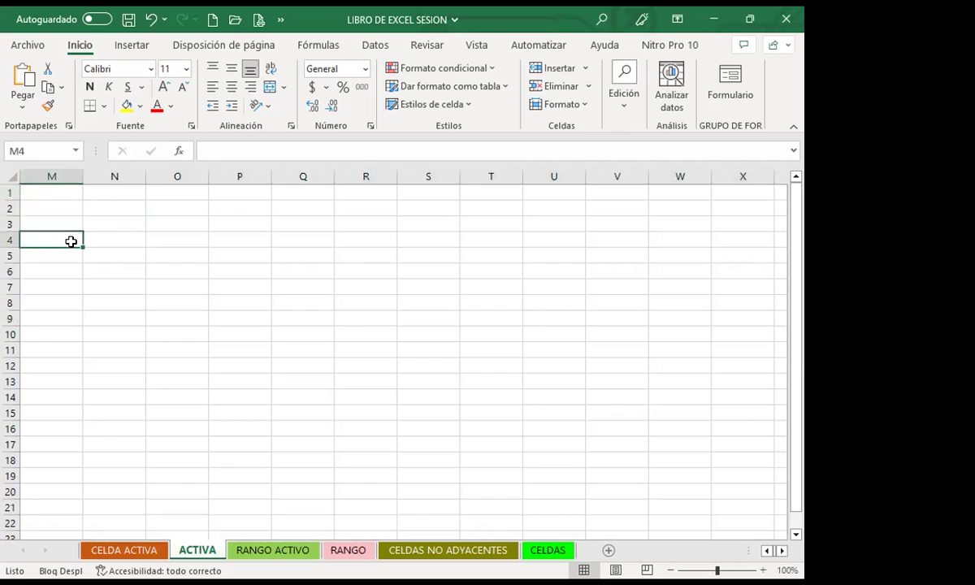
left_click(594, 457)
left_click(781, 551)
left_click(781, 551)
left_click(781, 551)
left_click(782, 551)
left_click(781, 551)
left_click(679, 413)
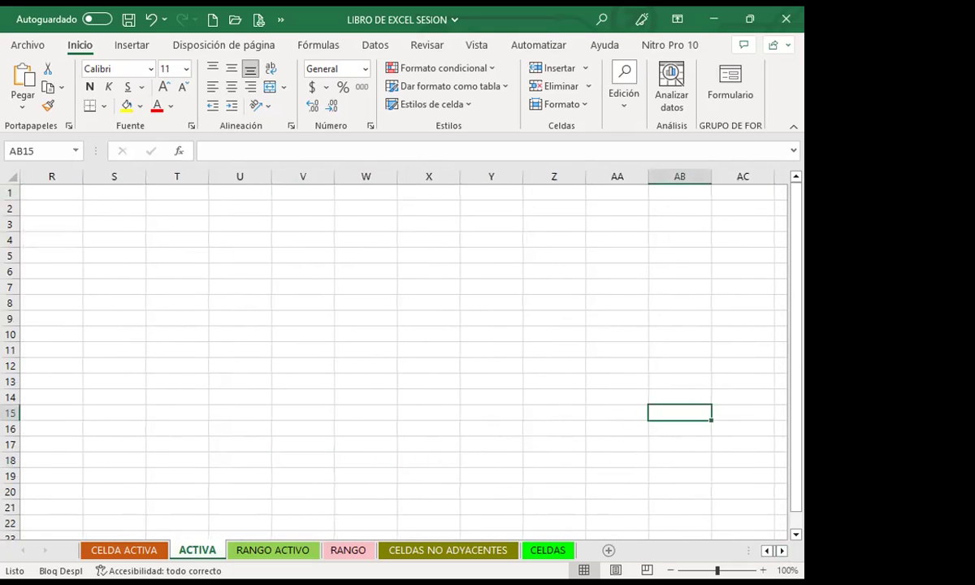
left_click(468, 408)
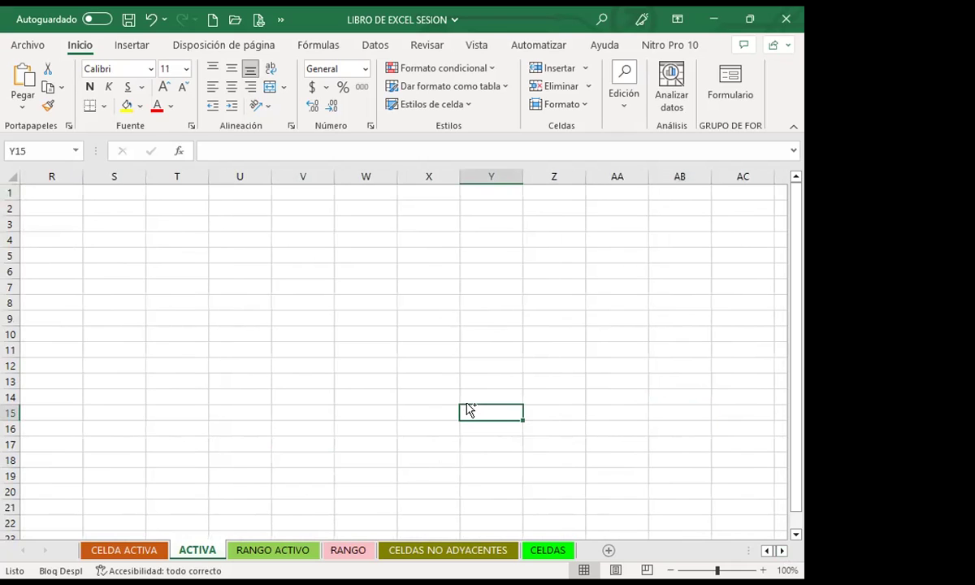
key("ctrl+Right")
left_click(470, 317)
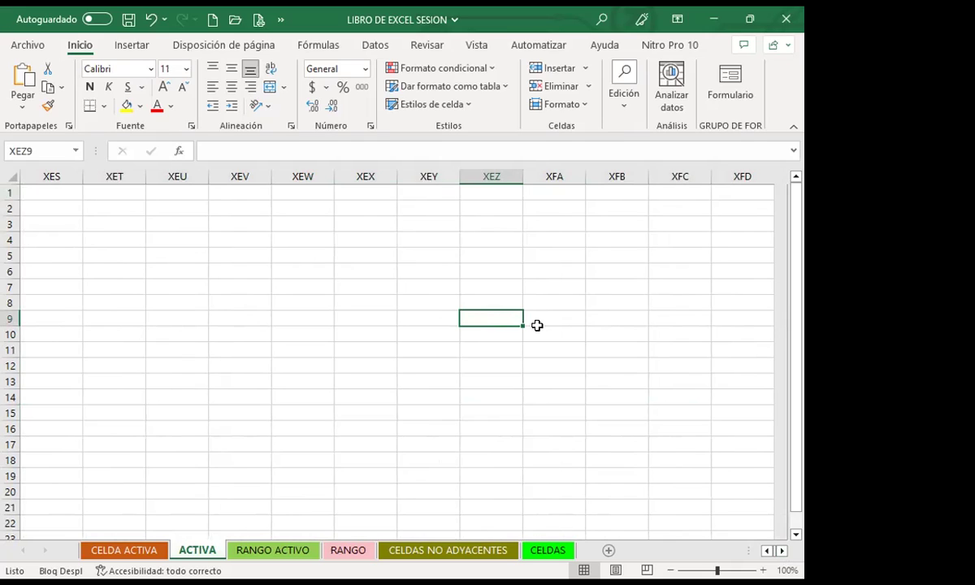
Select row 9, then make B11 the active cell on the empty ACTIVA sheet
left_click(10, 319)
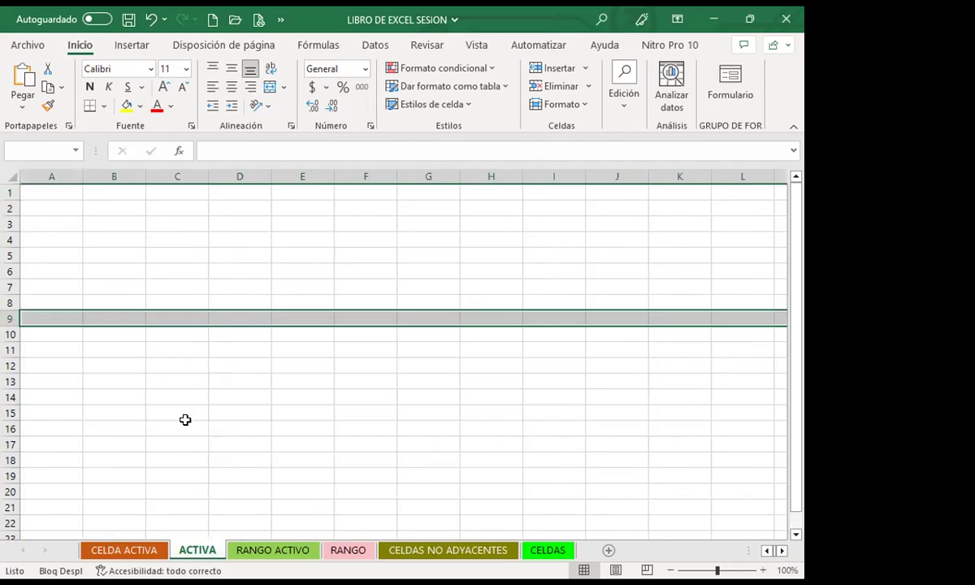
left_click(144, 353)
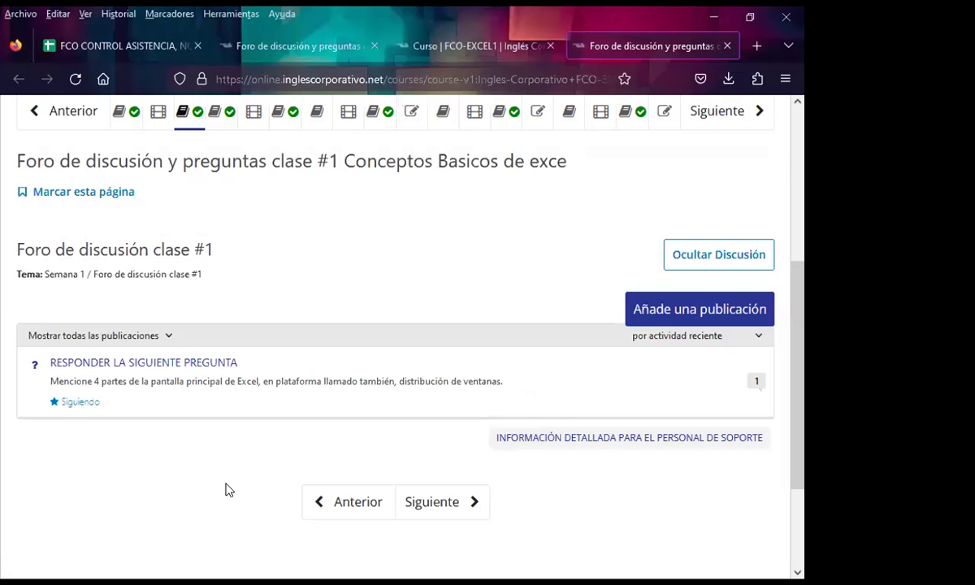
Scroll the Foro de discusión clase #1 page to its post list
scroll(231, 491, "up", 2)
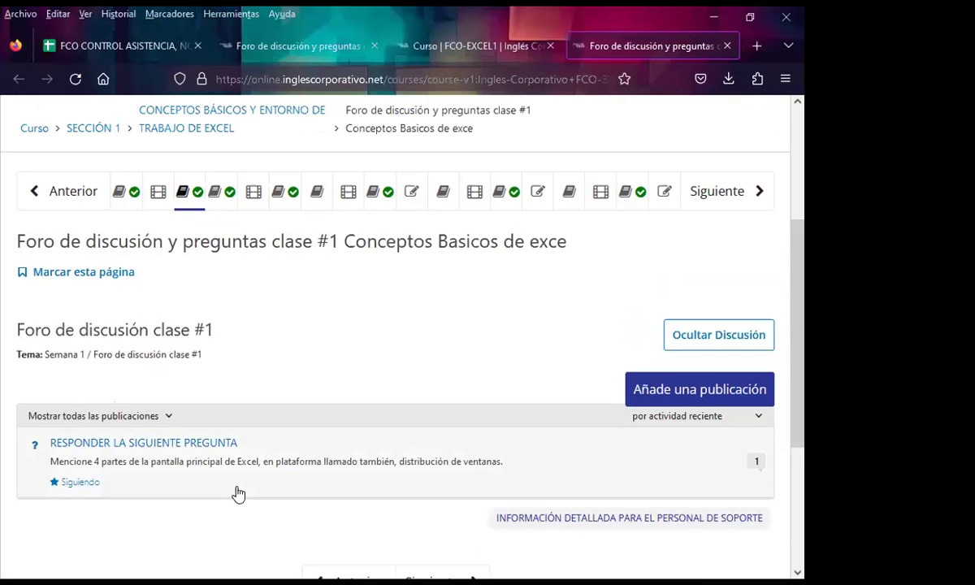
scroll(238, 493, "down", 2)
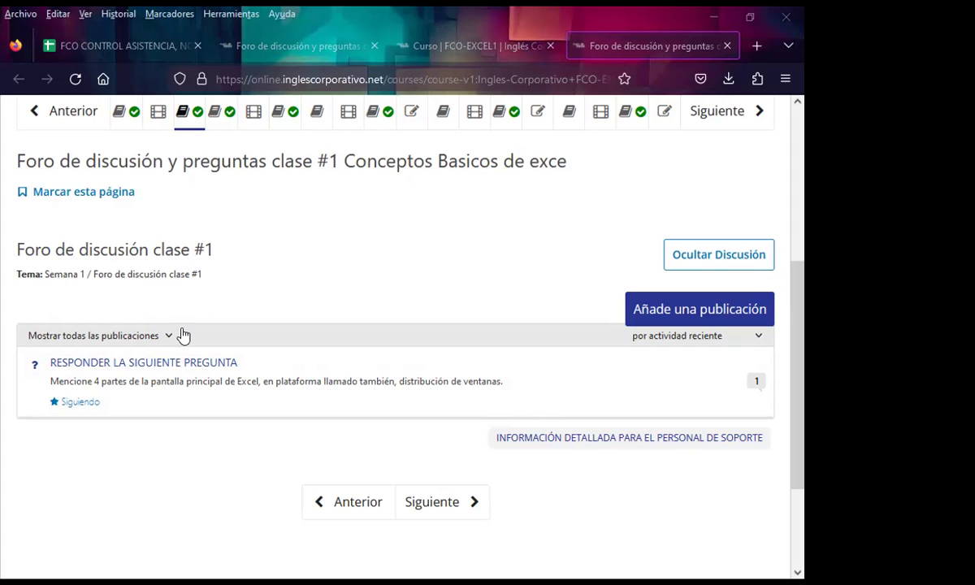
Bring the RESPONDER LA SIGUIENTE PREGUNTA forum tab to the front and deselect the question text
left_click(278, 41)
left_click(138, 42)
left_click(304, 42)
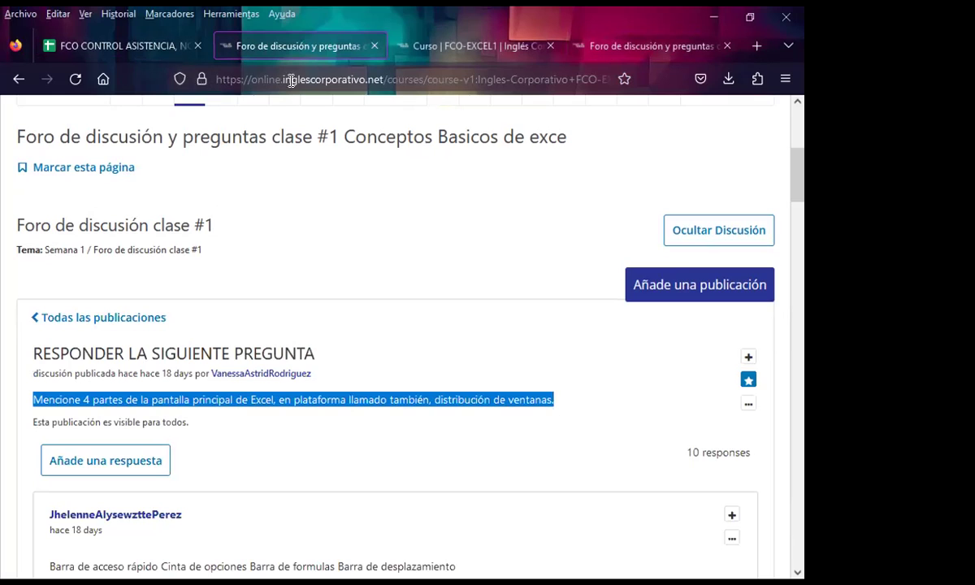
left_click(323, 235)
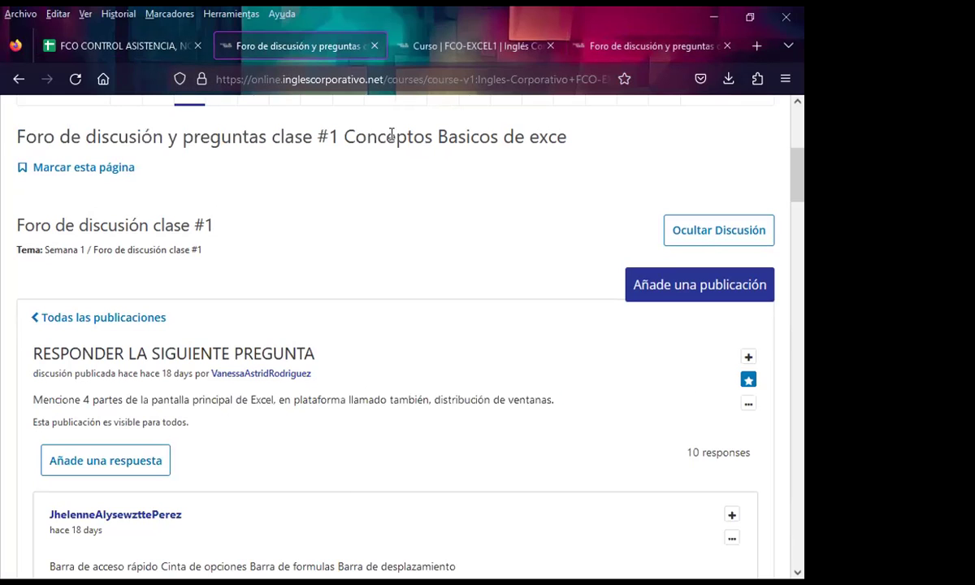
scroll(190, 203, "up", 5)
Go back to the enrolled courses and open the Excel Básico course outline
left_click(32, 267)
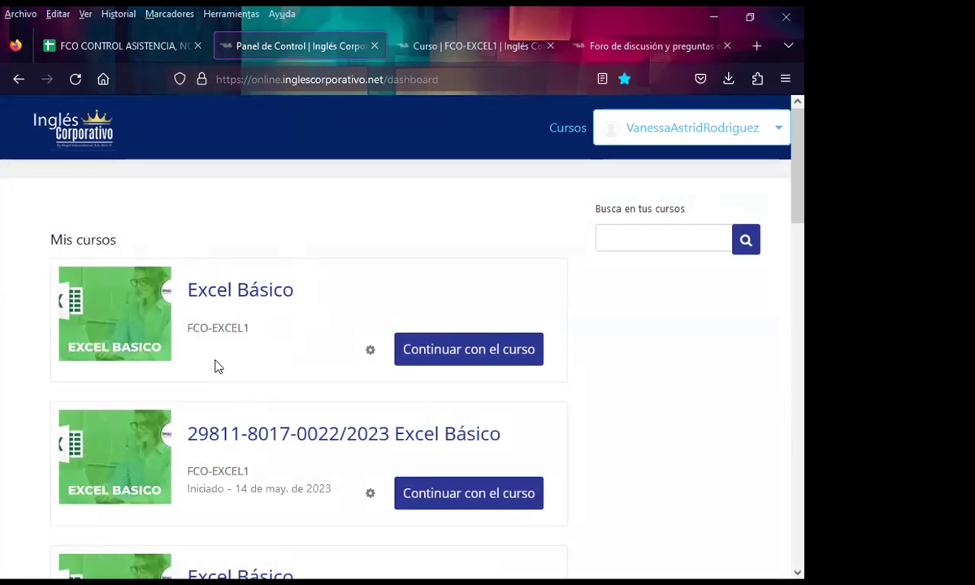
left_click(208, 297)
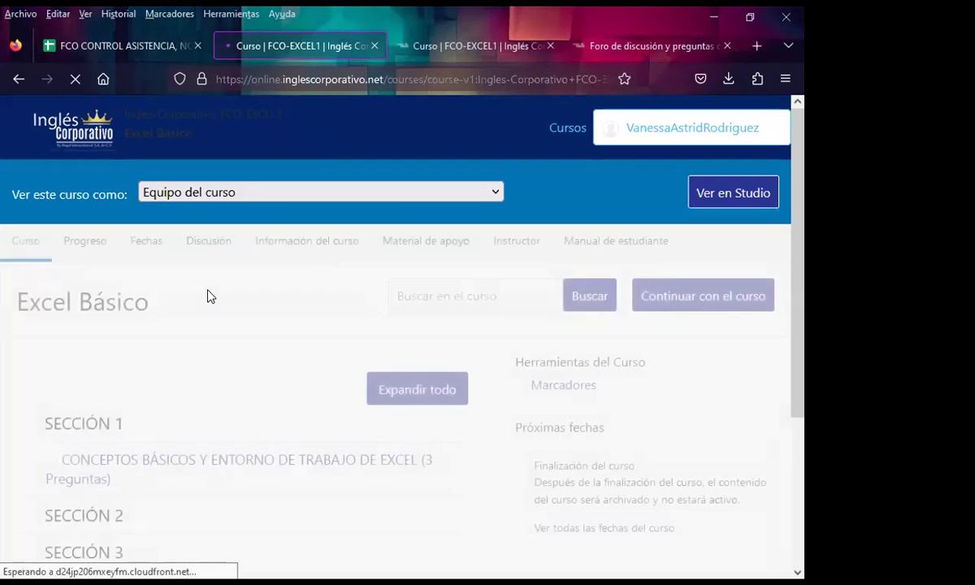
scroll(162, 342, "down", 2)
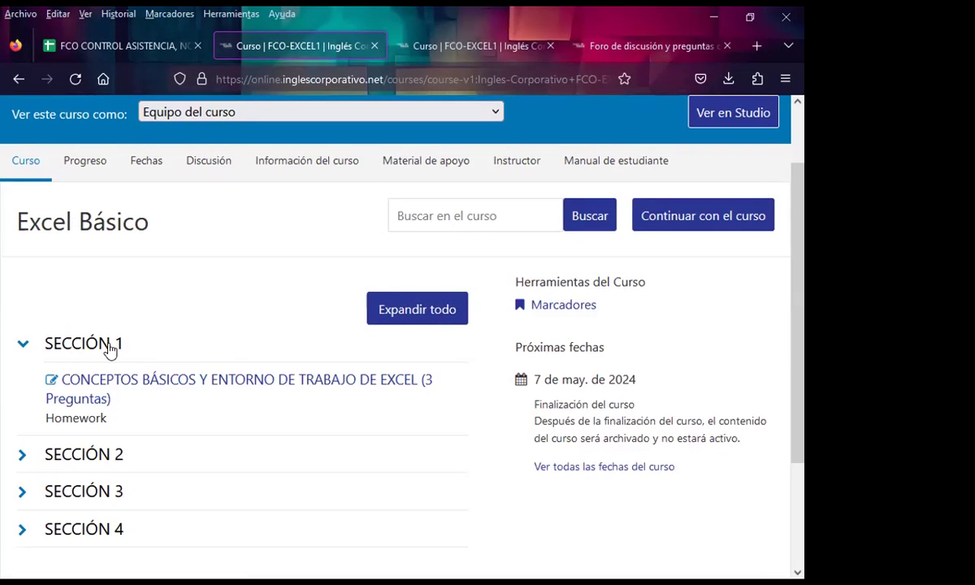
Open the Conceptos básicos lesson, view unit 1.1, then return to the clase #1 forum unit
left_click(174, 386)
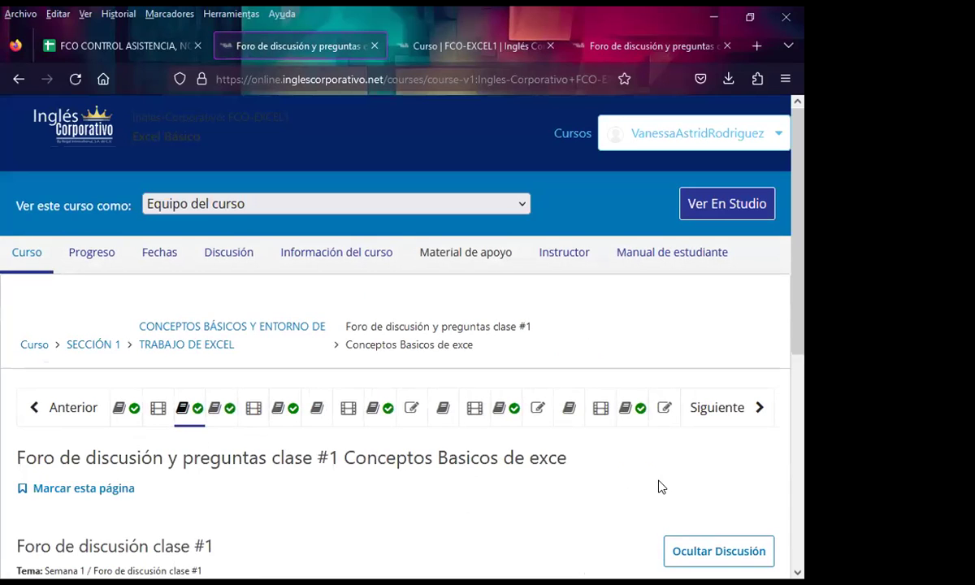
scroll(654, 483, "down", 2)
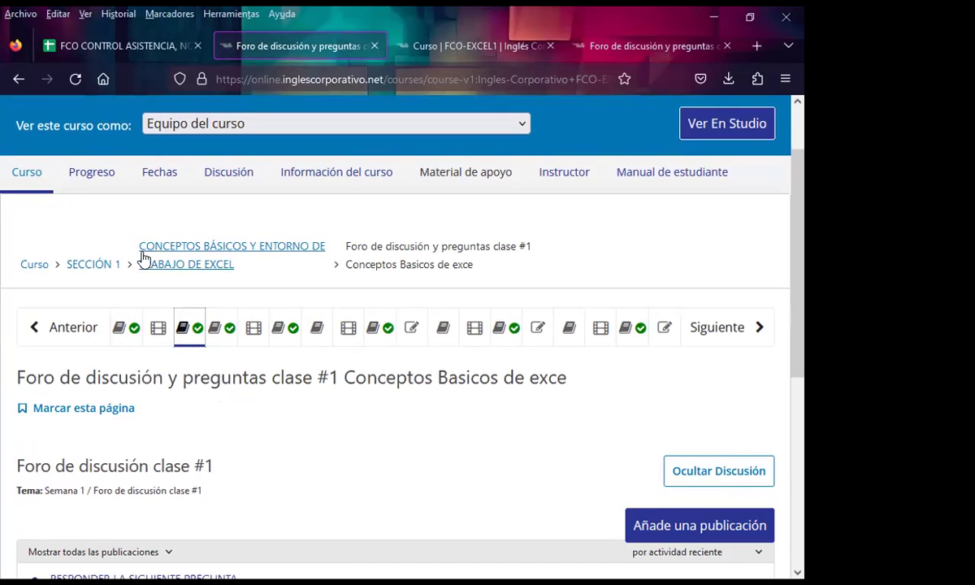
left_click(120, 330)
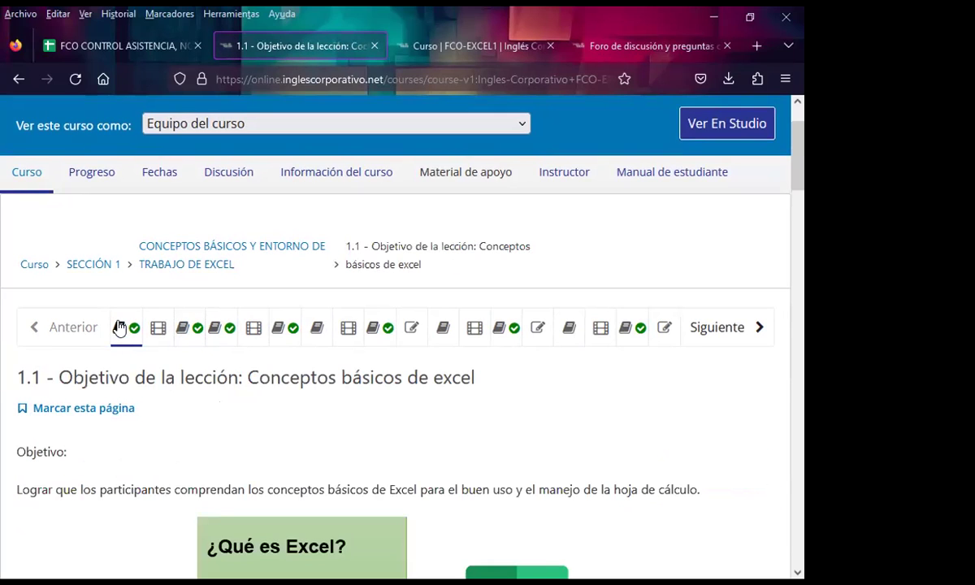
left_click(184, 329)
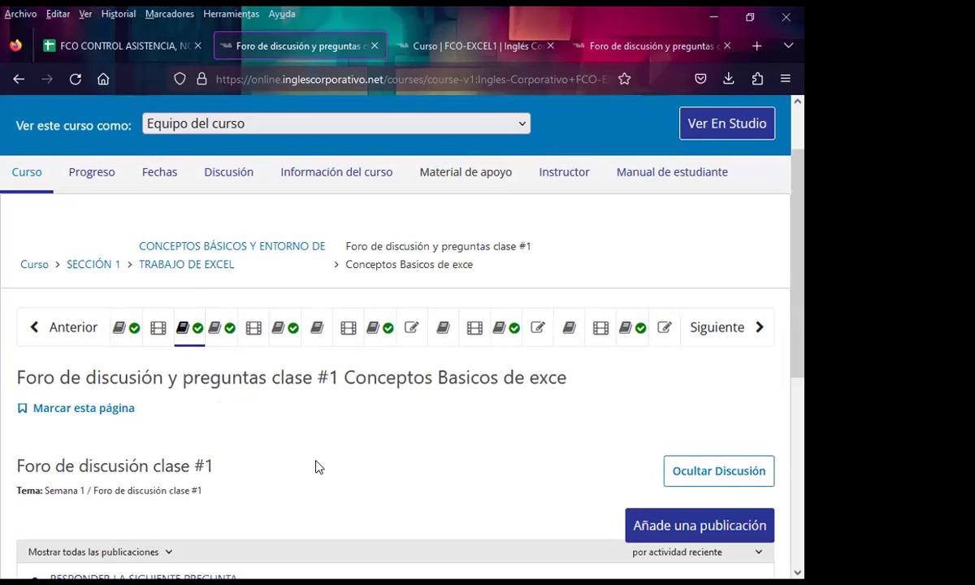
scroll(319, 439, "down", 3)
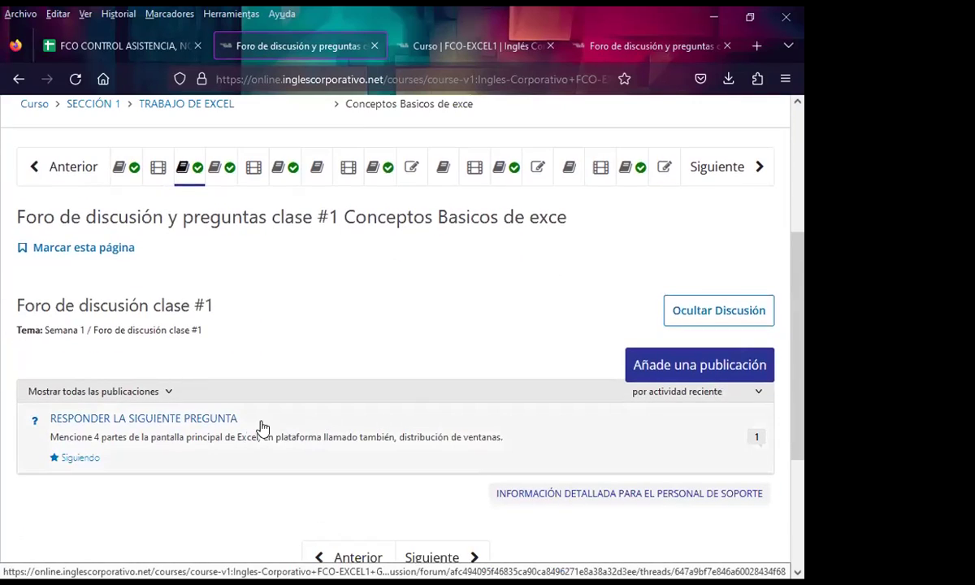
Open the RESPONDER LA SIGUIENTE PREGUNTA thread, start a reply, and reload the page with F5
left_click(167, 419)
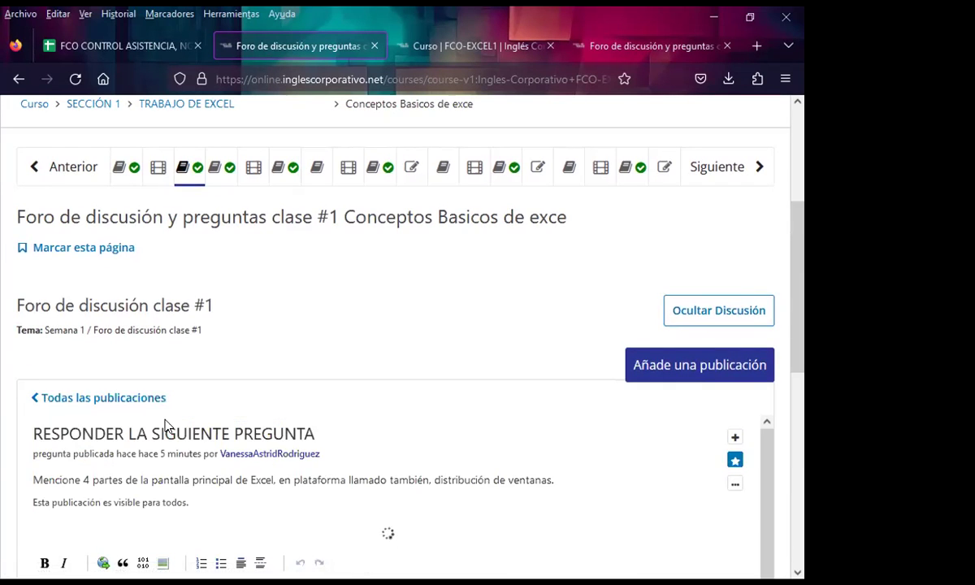
scroll(298, 418, "down", 5)
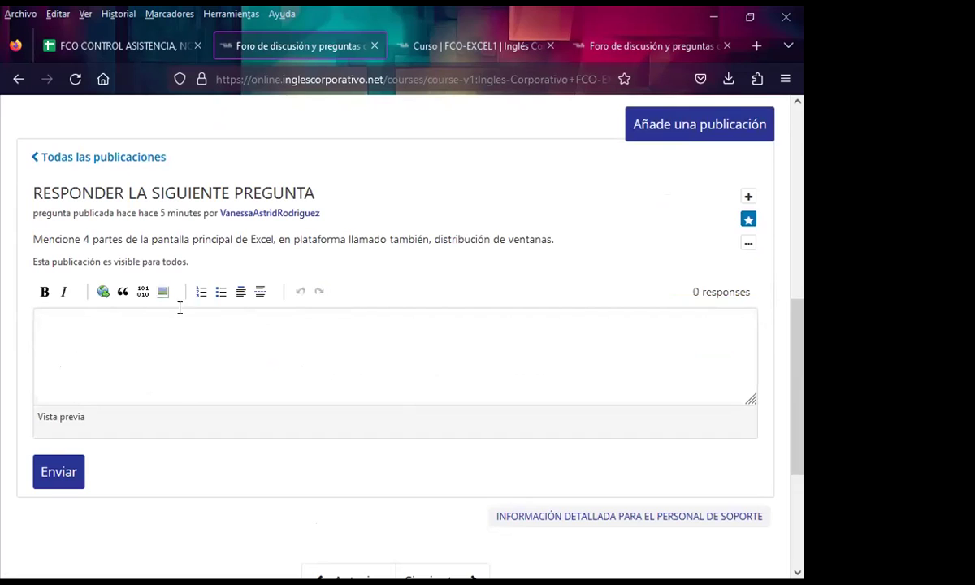
left_click(64, 310)
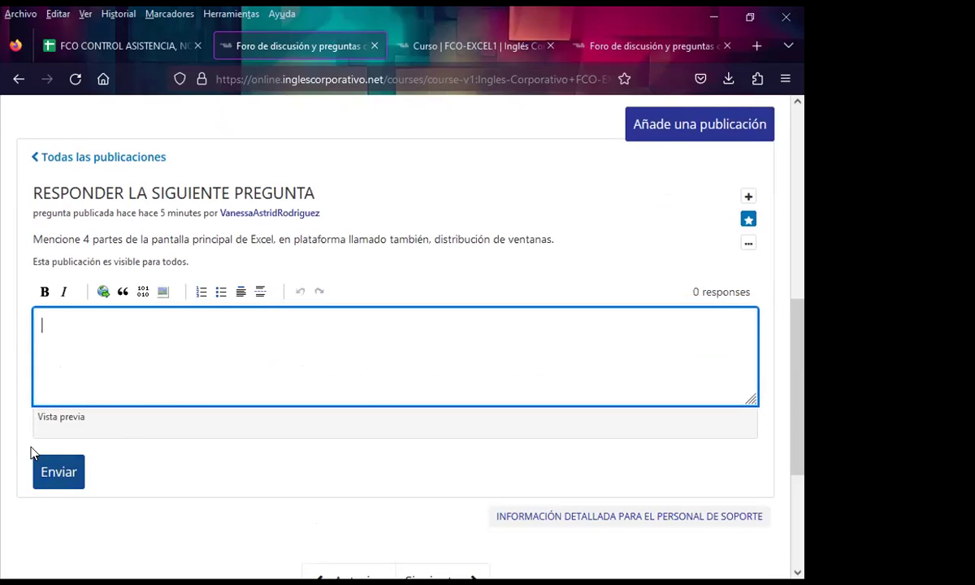
scroll(432, 446, "up", 3)
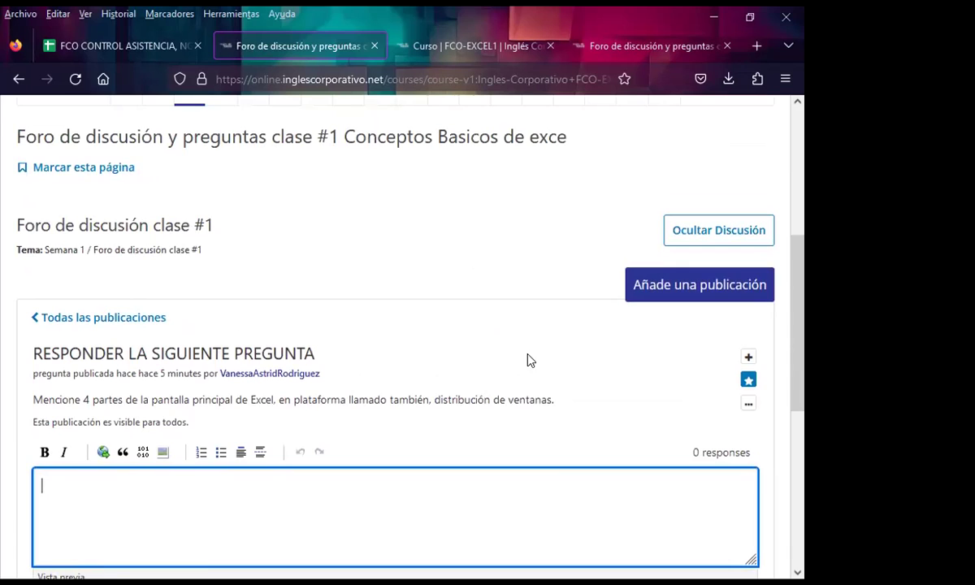
key("F5")
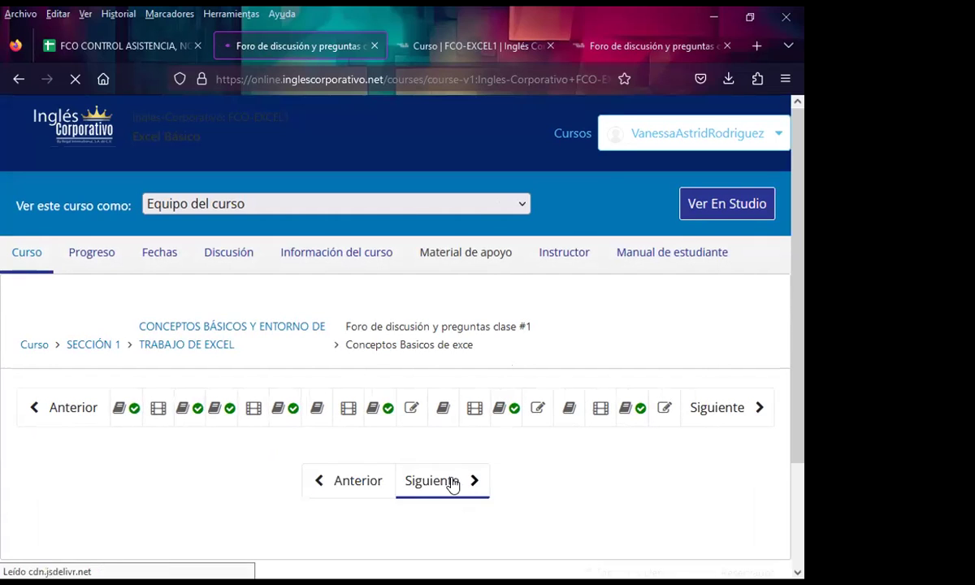
Scroll the reloaded forum to the RESPONDER LA SIGUIENTE PREGUNTA post showing 1 response
scroll(456, 480, "down", 1)
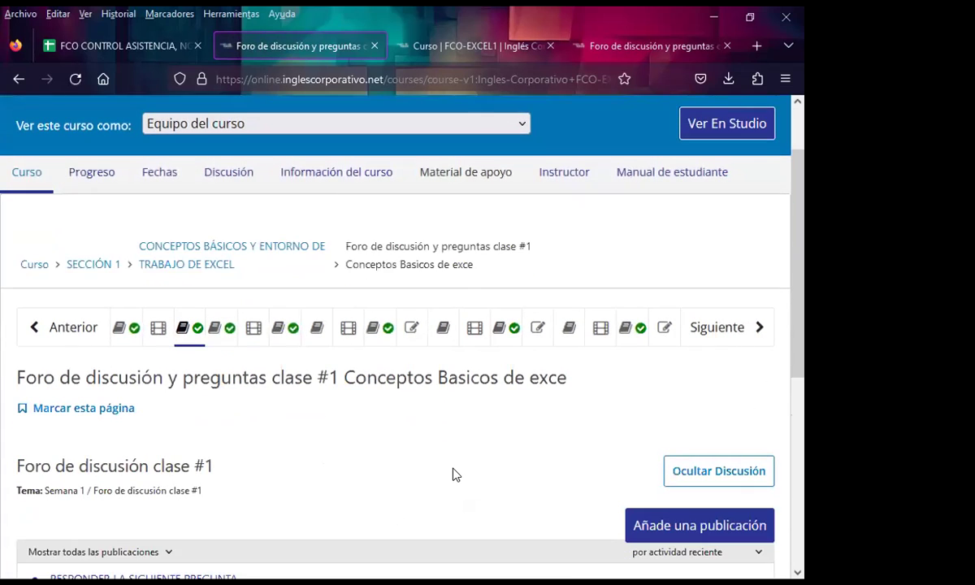
scroll(456, 456, "down", 1)
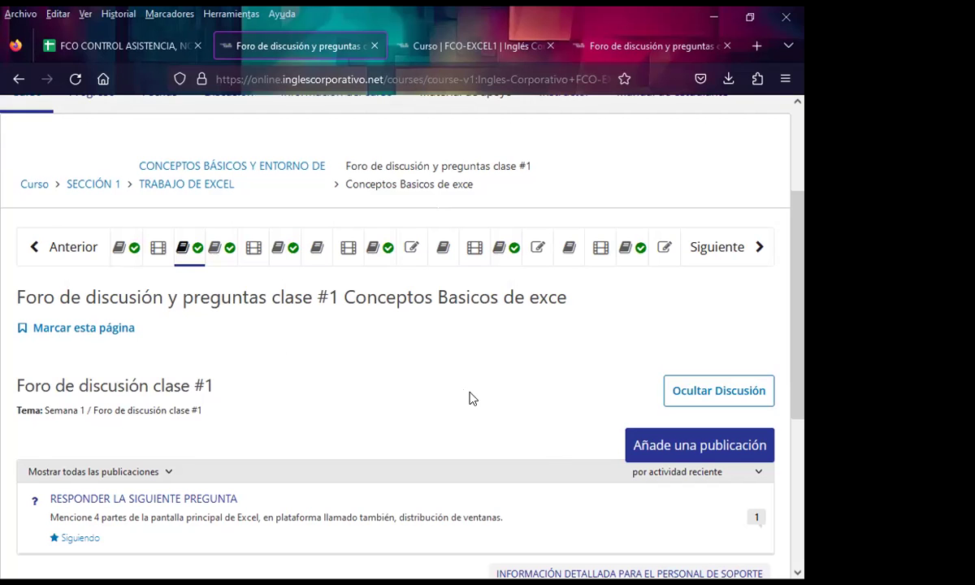
scroll(401, 376, "down", 2)
scroll(350, 333, "up", 2)
scroll(375, 403, "up", 2)
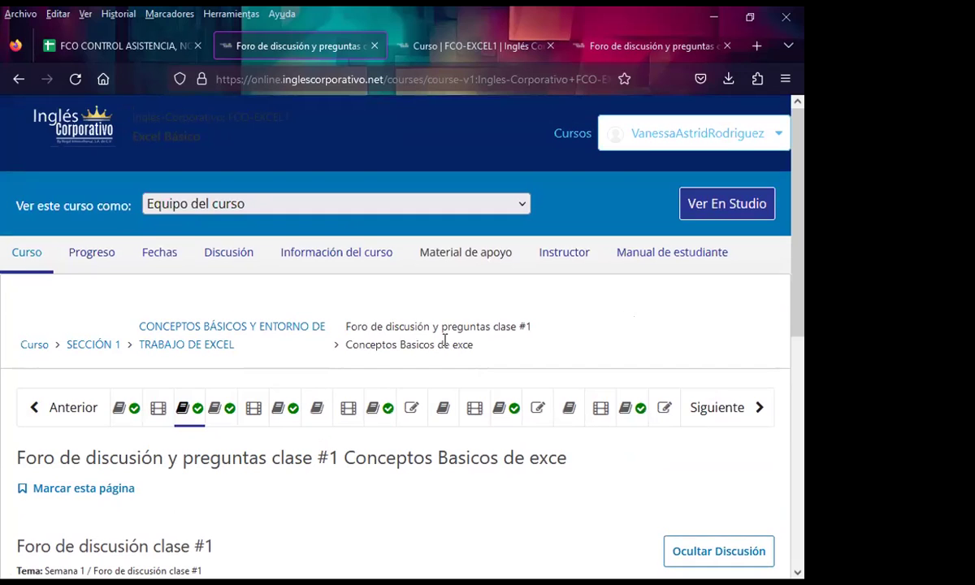
scroll(389, 379, "down", 2)
scroll(341, 348, "down", 1)
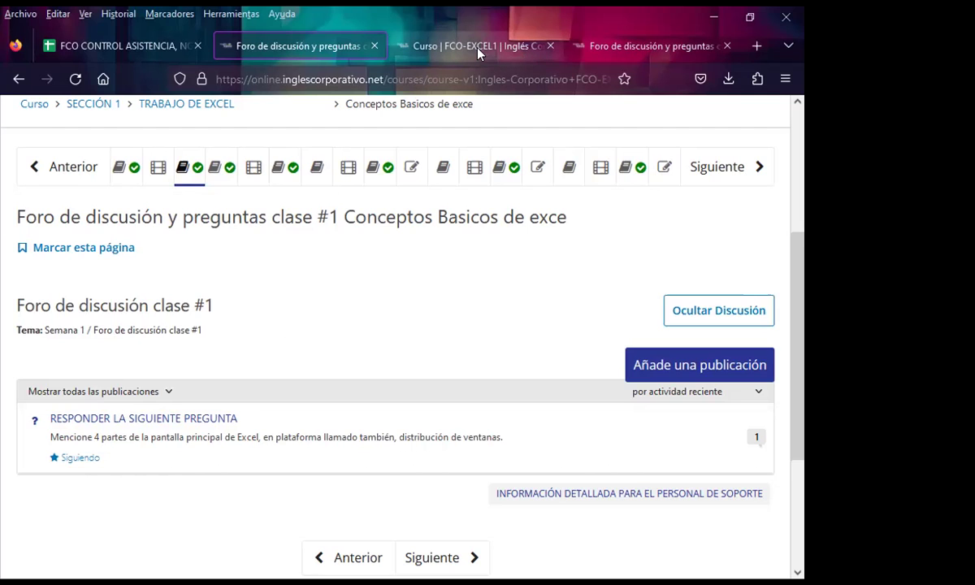
scroll(407, 309, "down", 2)
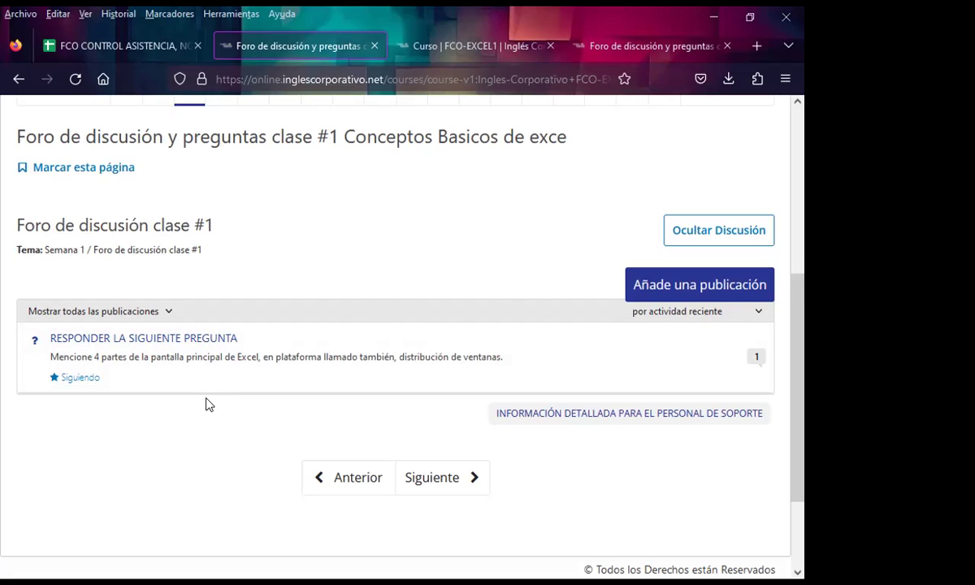
scroll(340, 348, "up", 2)
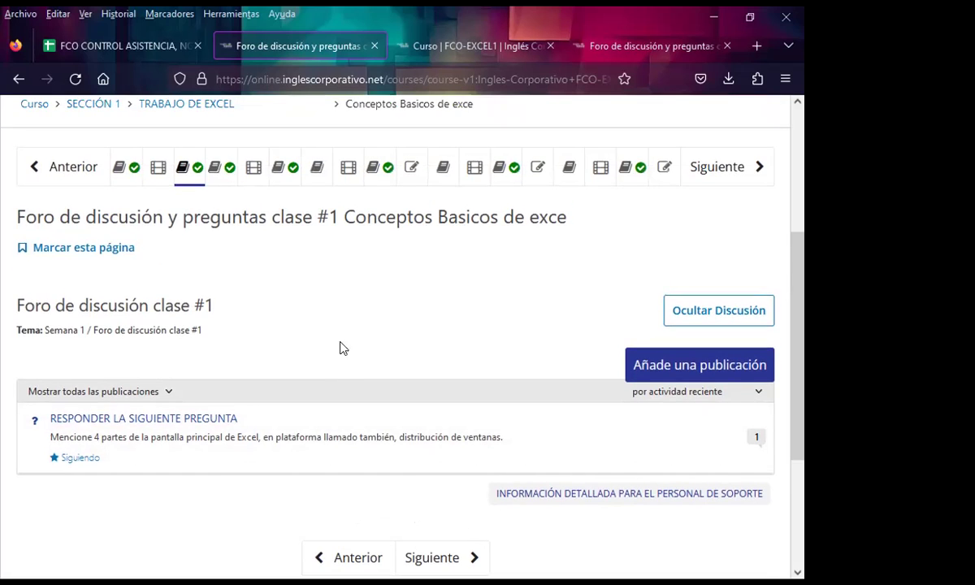
scroll(337, 374, "down", 2)
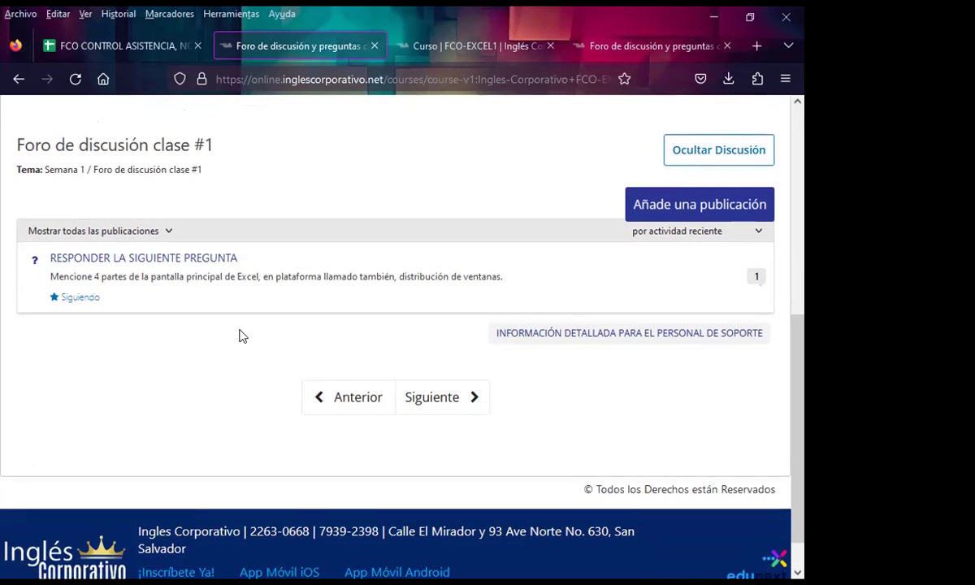
scroll(233, 358, "up", 1)
scroll(299, 302, "up", 2)
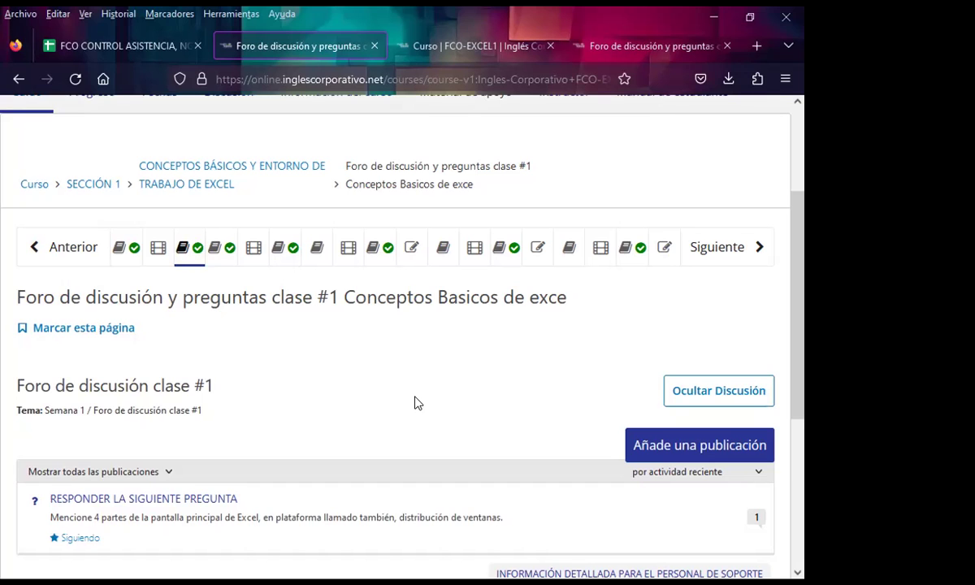
scroll(357, 387, "down", 2)
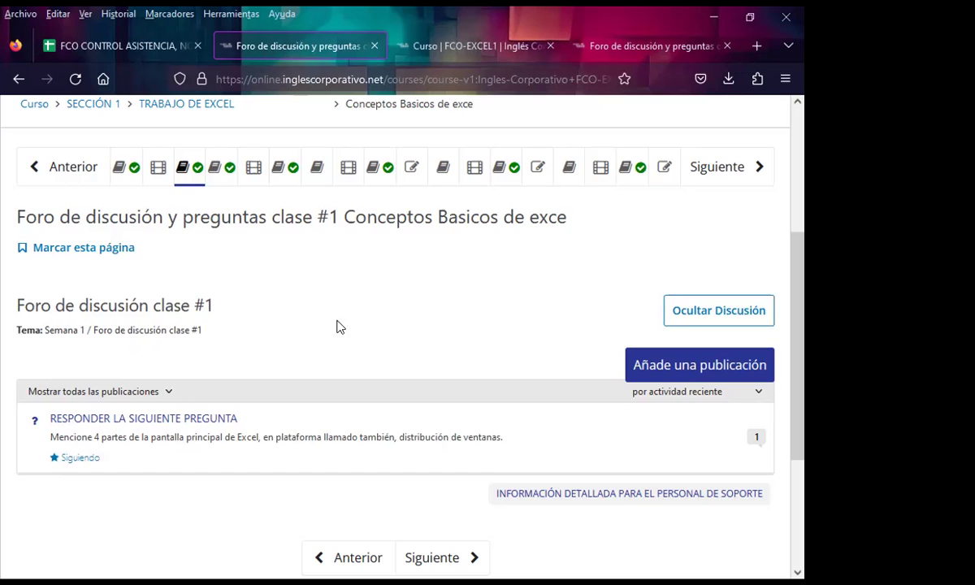
scroll(316, 451, "up", 3)
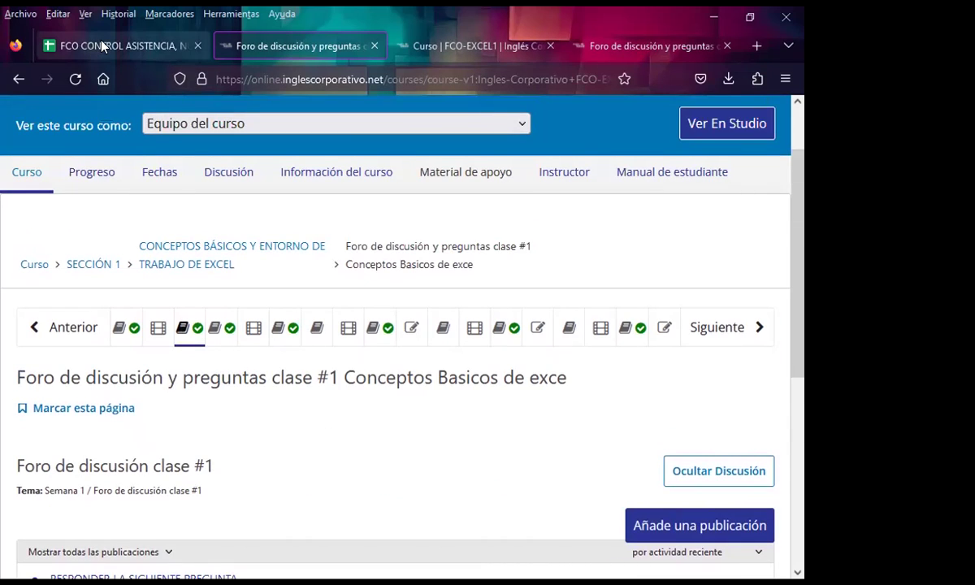
Pass through the Excel Básico overview to the other clase #1 forum tab and reload it
left_click(455, 46)
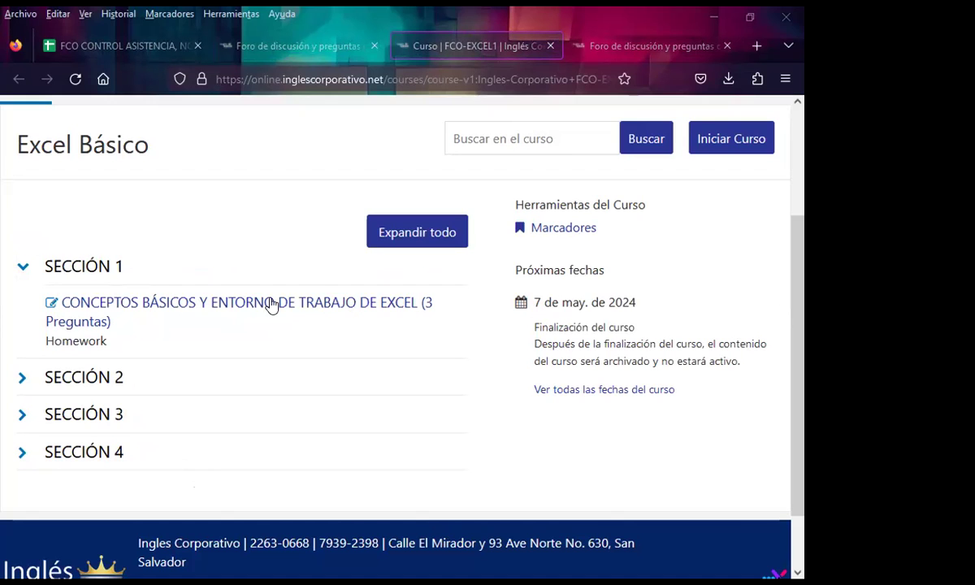
scroll(32, 289, "down", 2)
left_click(634, 48)
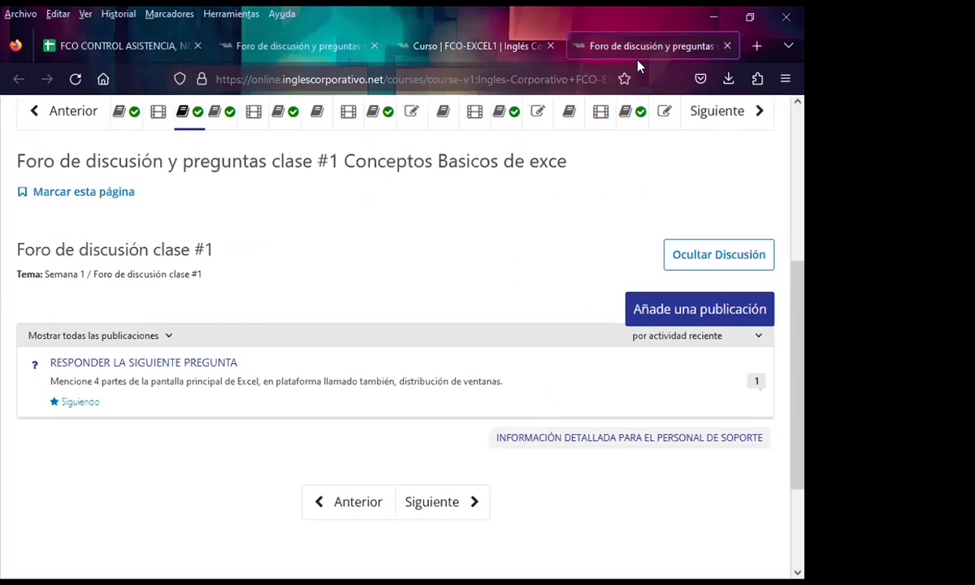
left_click(700, 115)
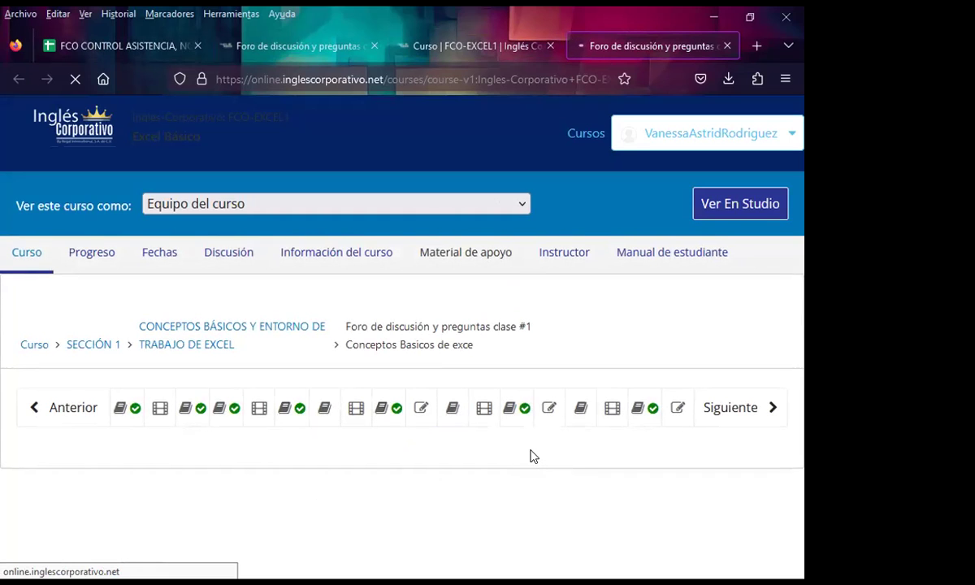
Scroll the refreshed forum unit down to the discussion list and Anterior/Siguiente buttons
scroll(403, 426, "down", 2)
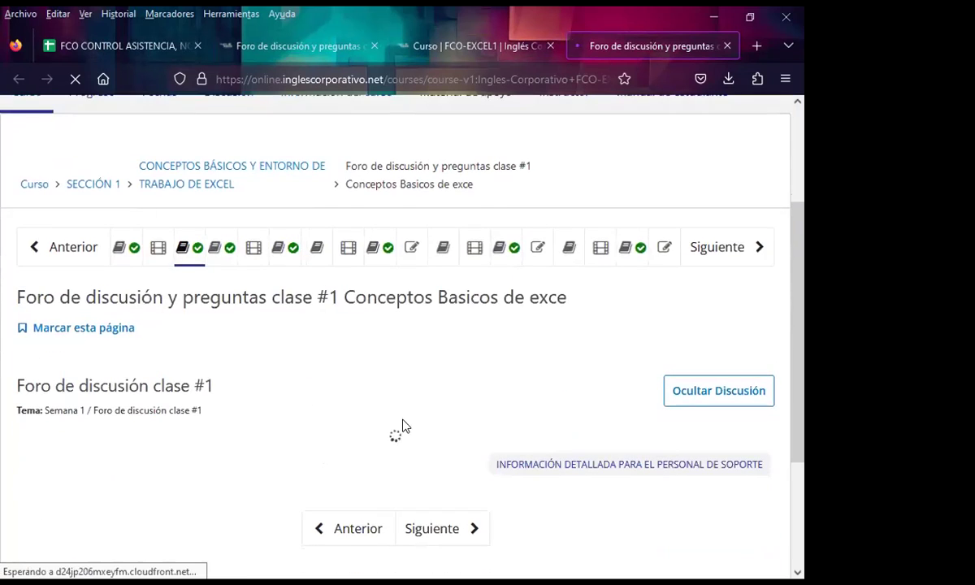
scroll(409, 398, "down", 2)
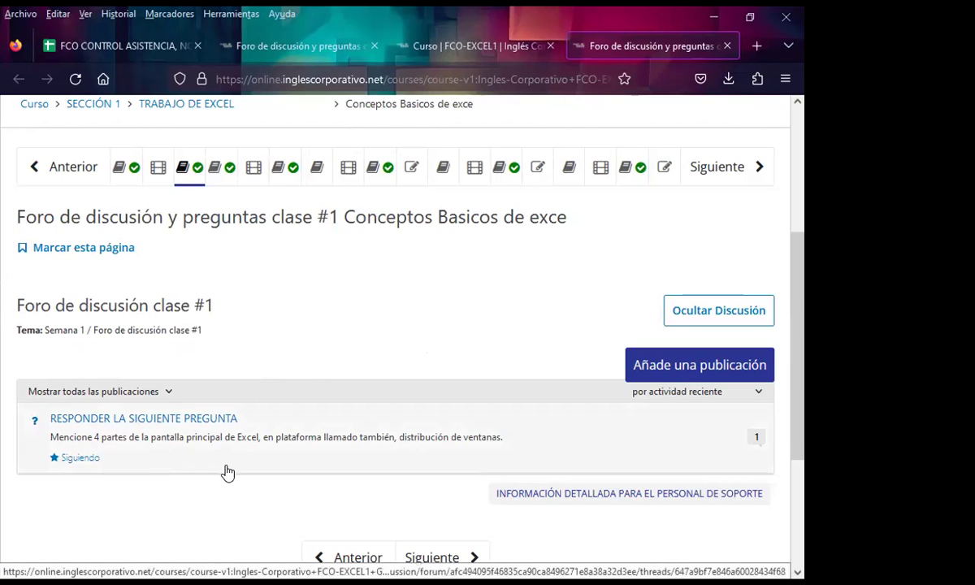
scroll(260, 459, "down", 3)
scroll(349, 457, "up", 3)
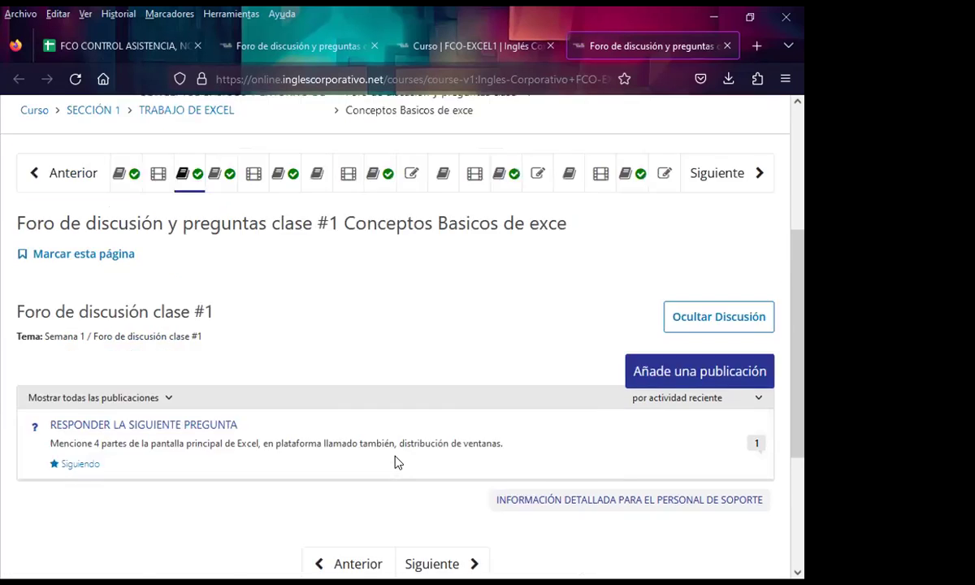
scroll(406, 467, "up", 3)
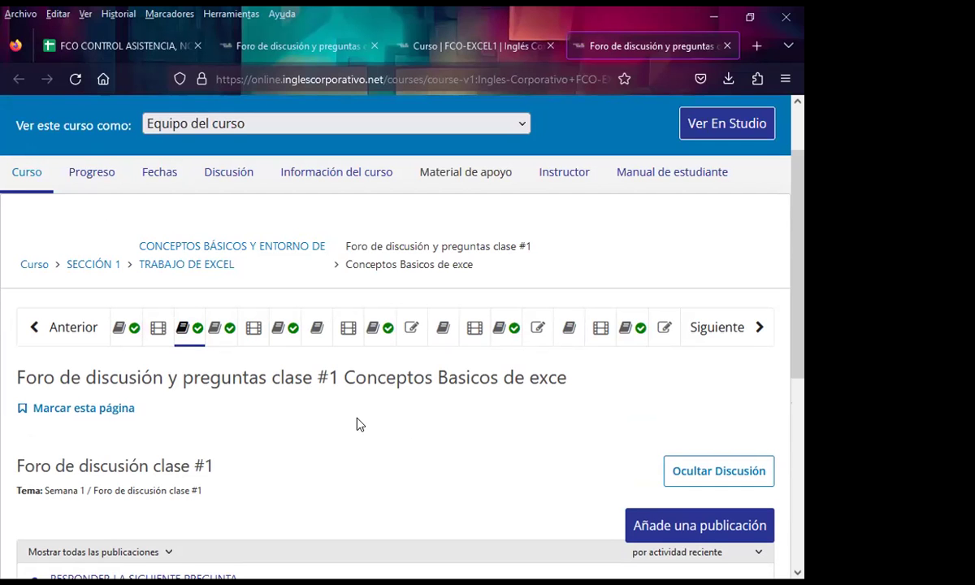
scroll(359, 424, "down", 2)
scroll(446, 447, "down", 1)
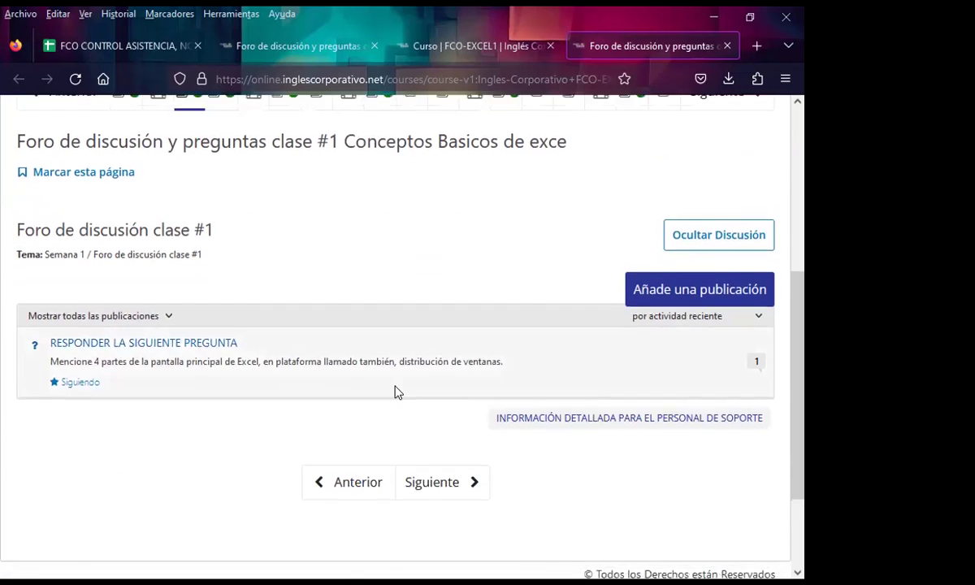
scroll(396, 392, "up", 3)
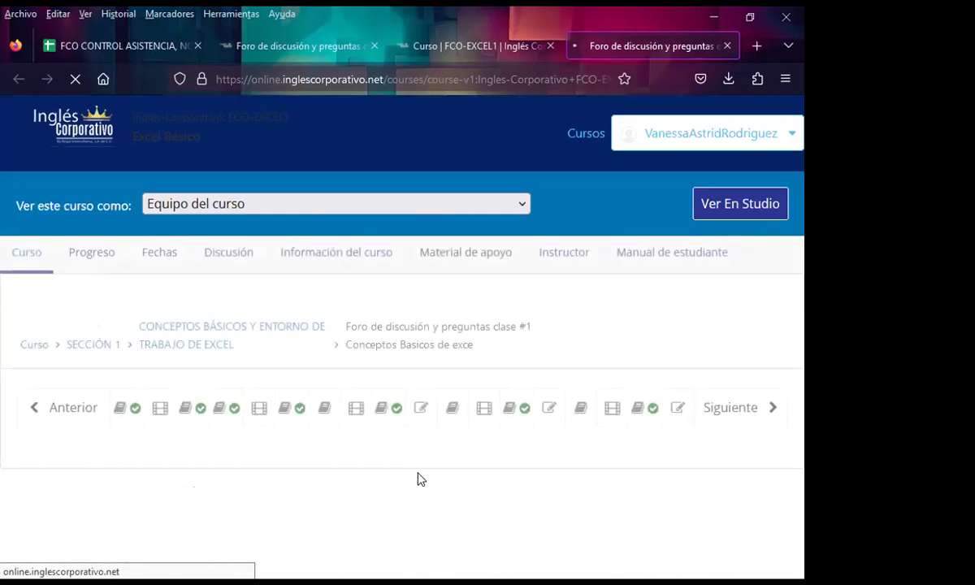
scroll(381, 487, "down", 1)
scroll(206, 470, "down", 1)
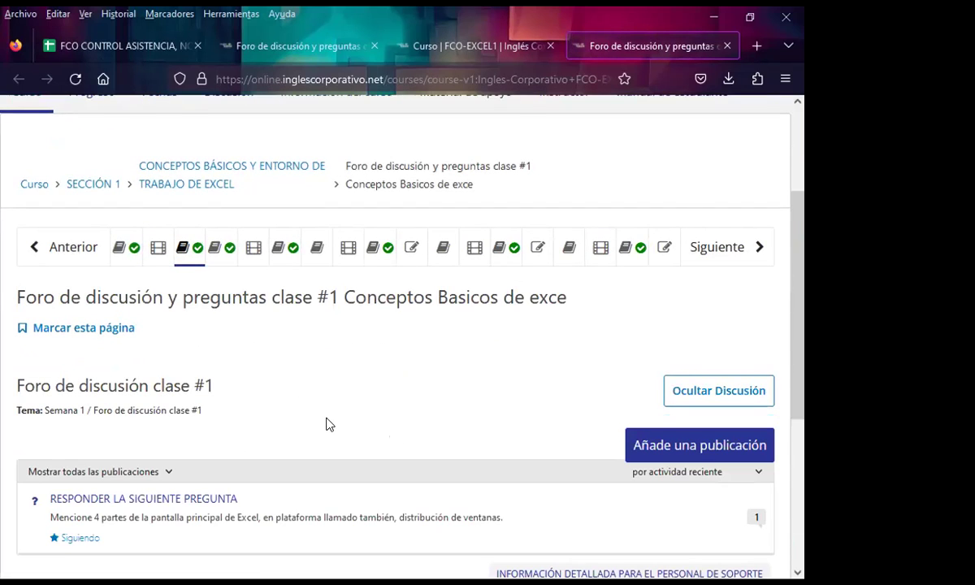
scroll(328, 424, "down", 1)
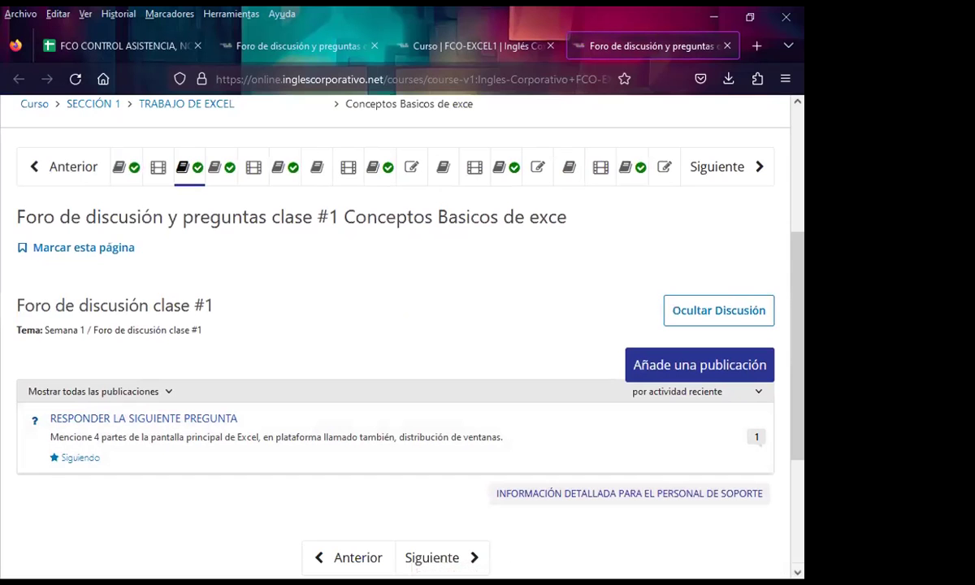